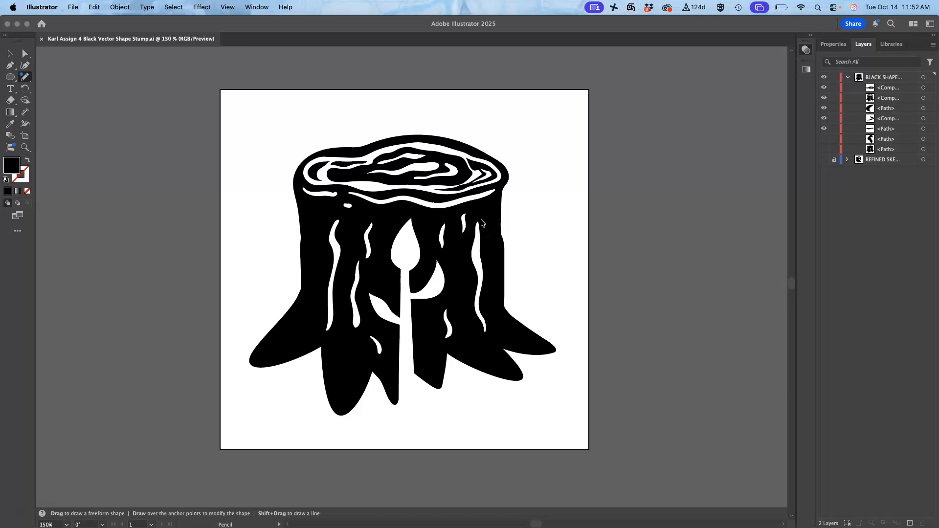
Add a new layer and draw a black-filled circle on it beside the artboard, slightly larger than the artboard.
left_click(520, 22)
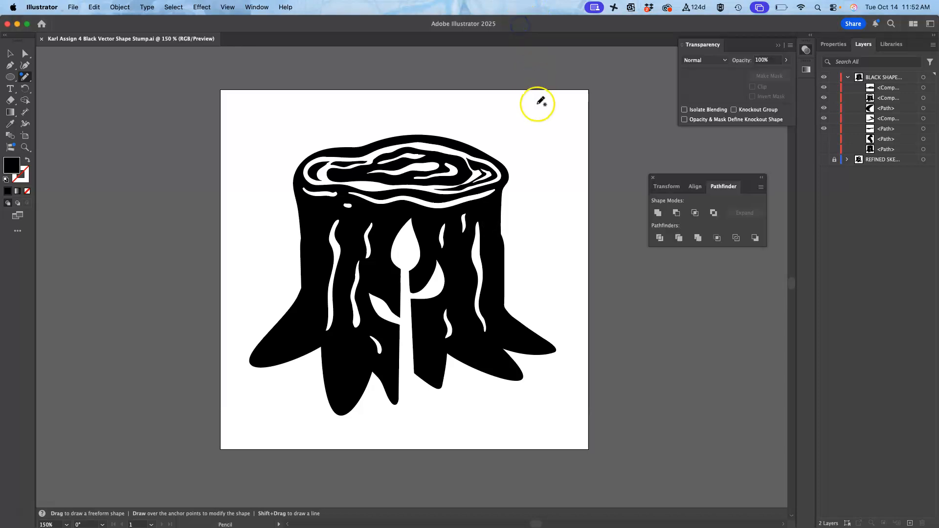
key("super+minus")
key("super+minus")
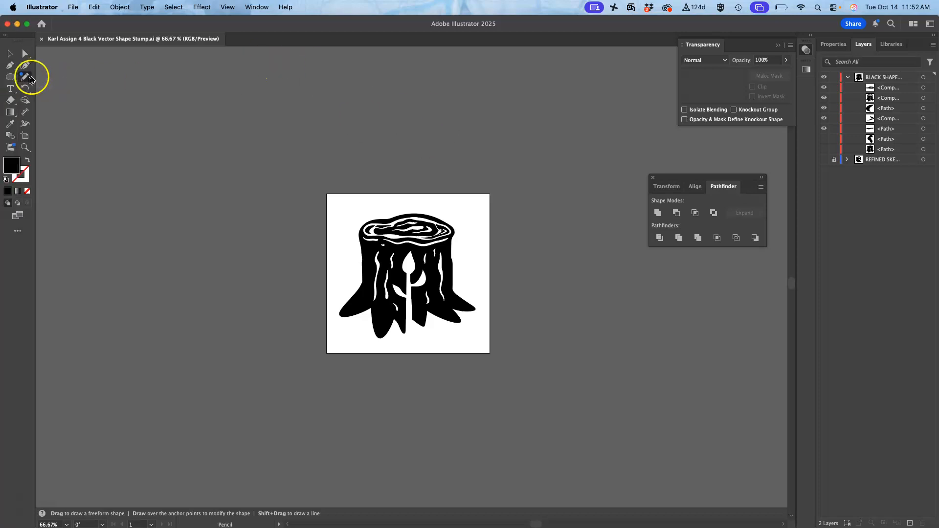
left_click(12, 78)
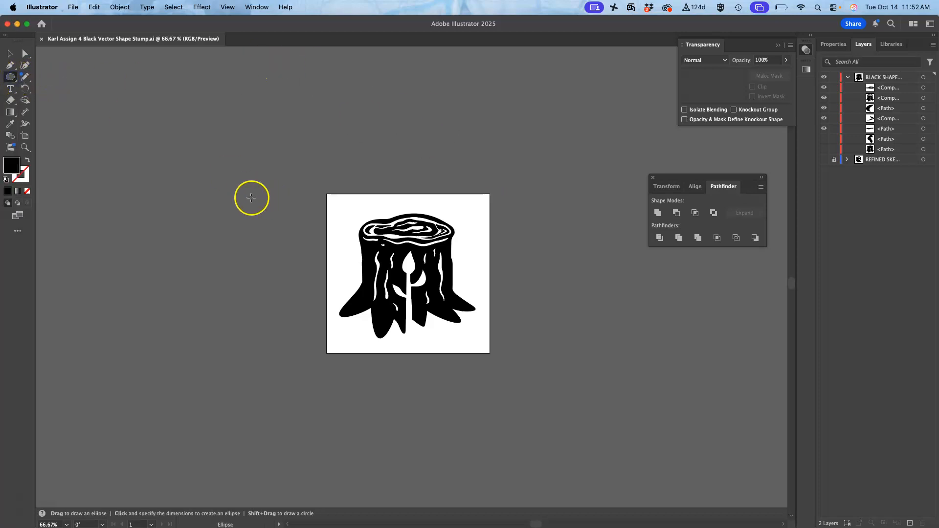
left_click(910, 524)
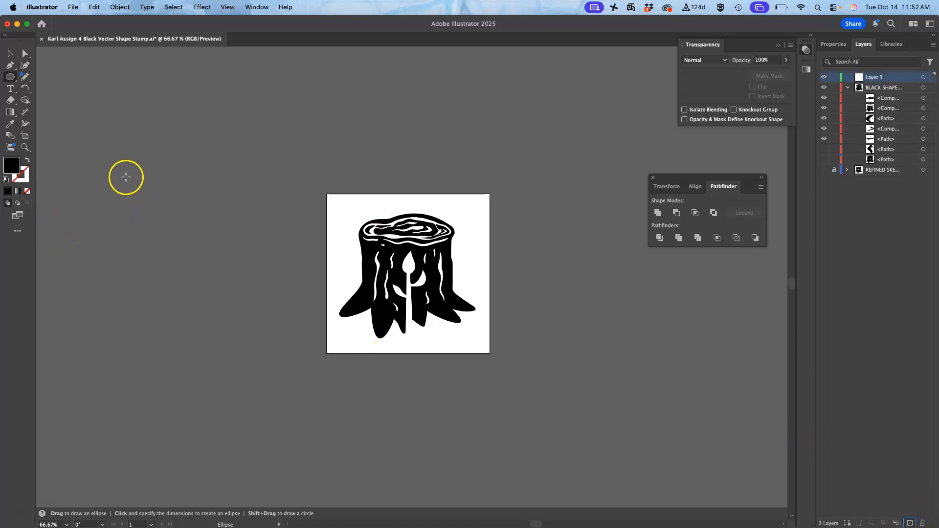
left_click_drag(121, 180, 300, 369)
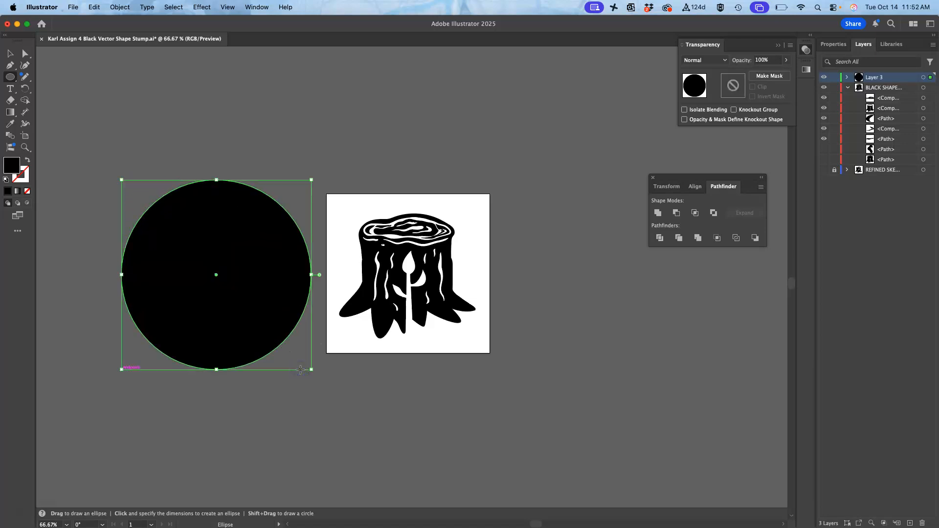
Copy all stump artwork from the black shape layer and add another new layer above it.
left_click(924, 88)
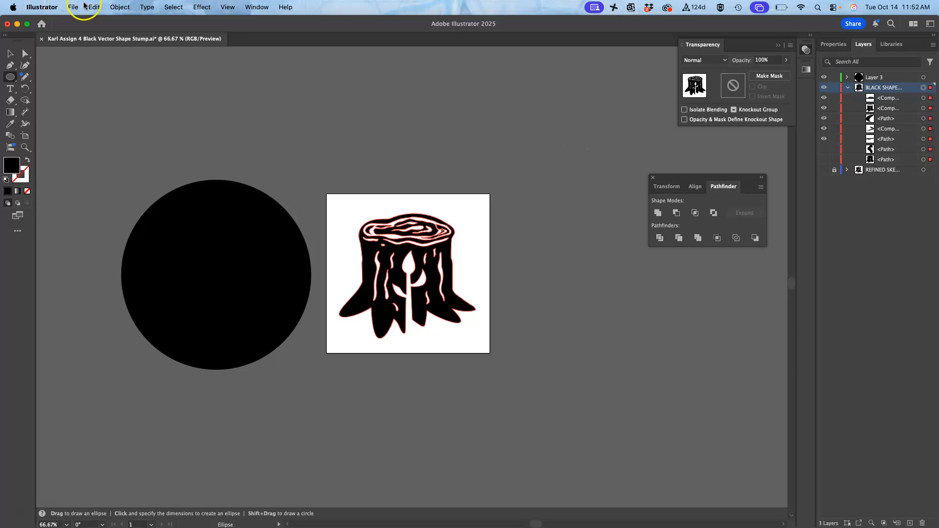
left_click(98, 5)
left_click(98, 65)
left_click(909, 524)
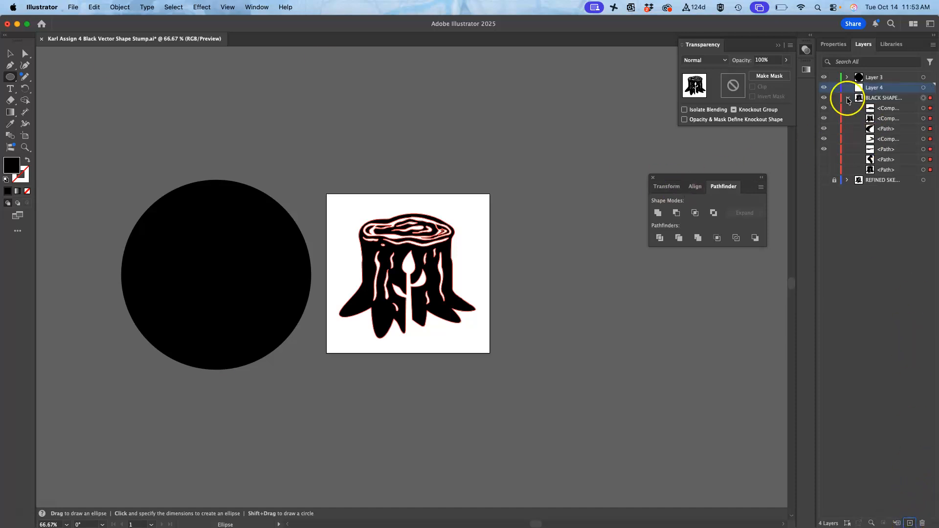
Collapse, lock and hide the original black shape layer.
left_click(849, 100)
left_click(835, 98)
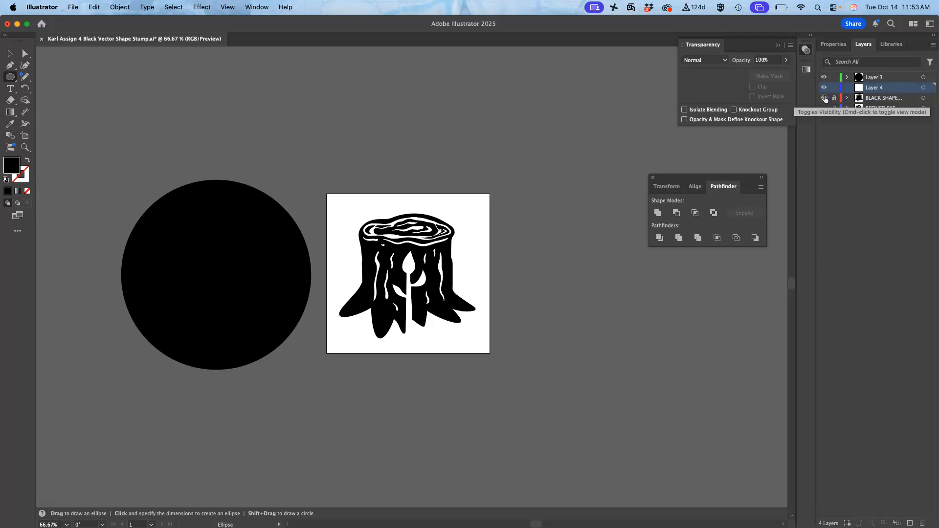
left_click(824, 97)
Paste the copied stump artwork in its original position on the new empty layer.
left_click(911, 89)
left_click(923, 89)
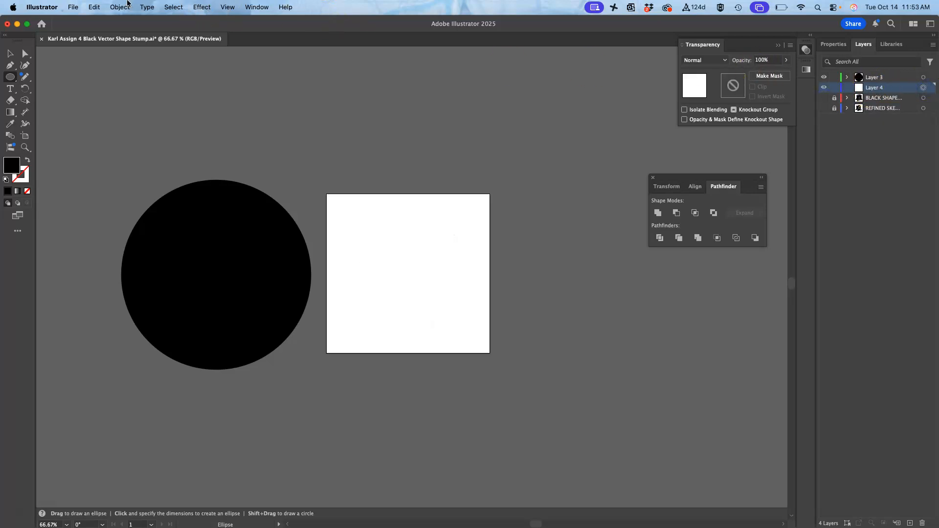
left_click(97, 7)
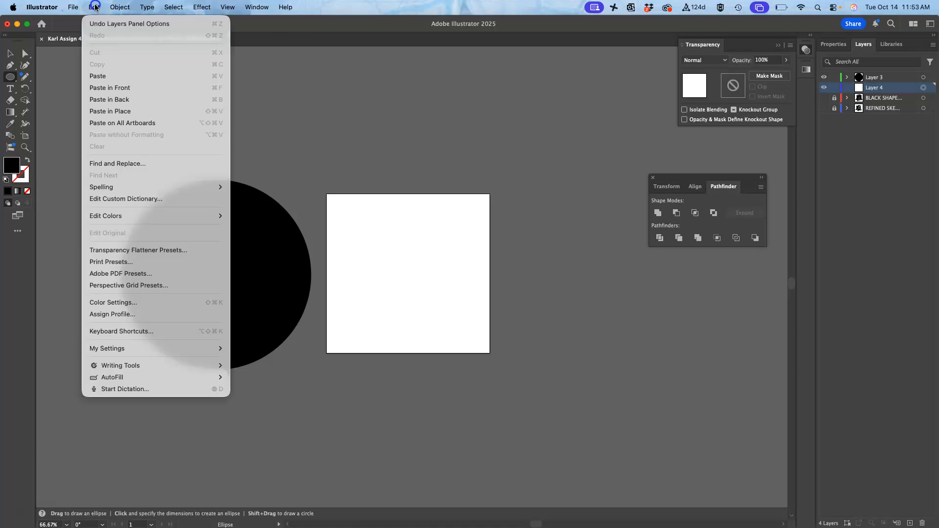
left_click(127, 116)
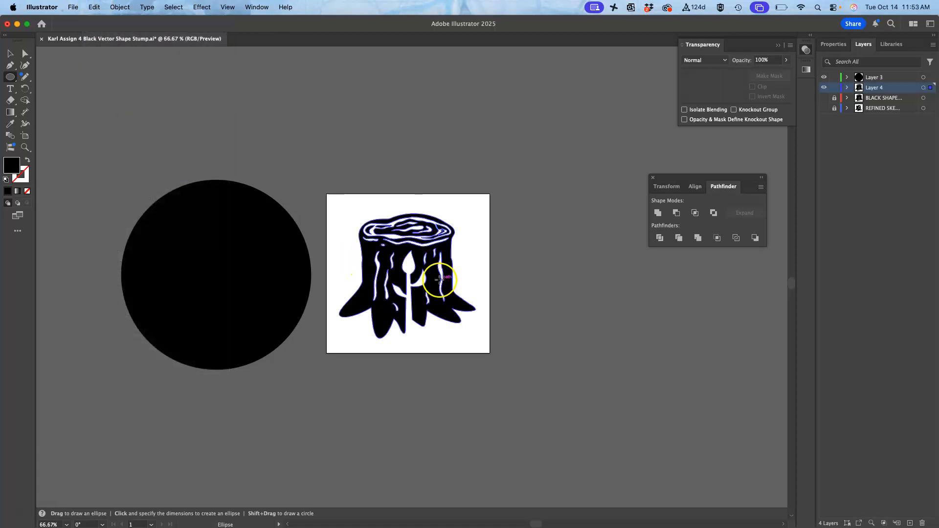
Move the pasted stump onto the black circle, place the circle's layer beneath it, and center the stump in the circle.
left_click(11, 53)
left_click_drag(417, 249, 218, 266)
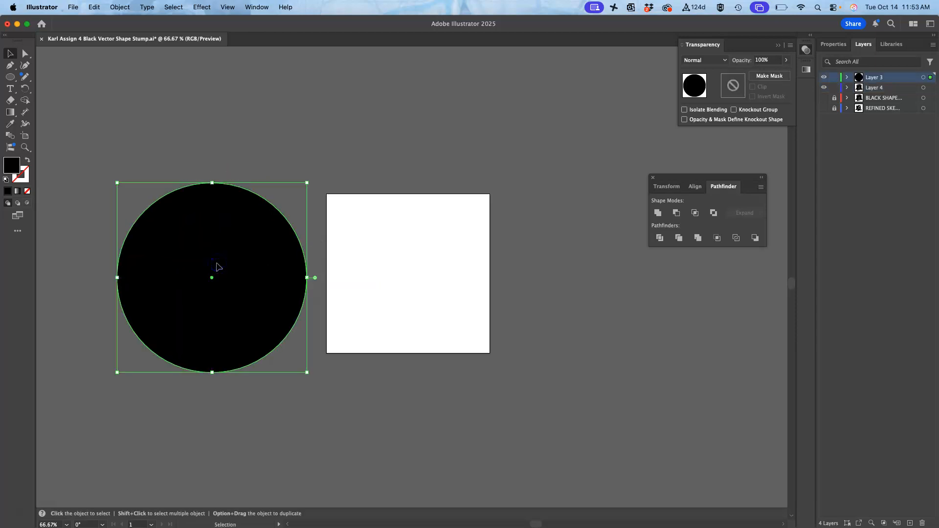
left_click_drag(901, 77, 900, 94)
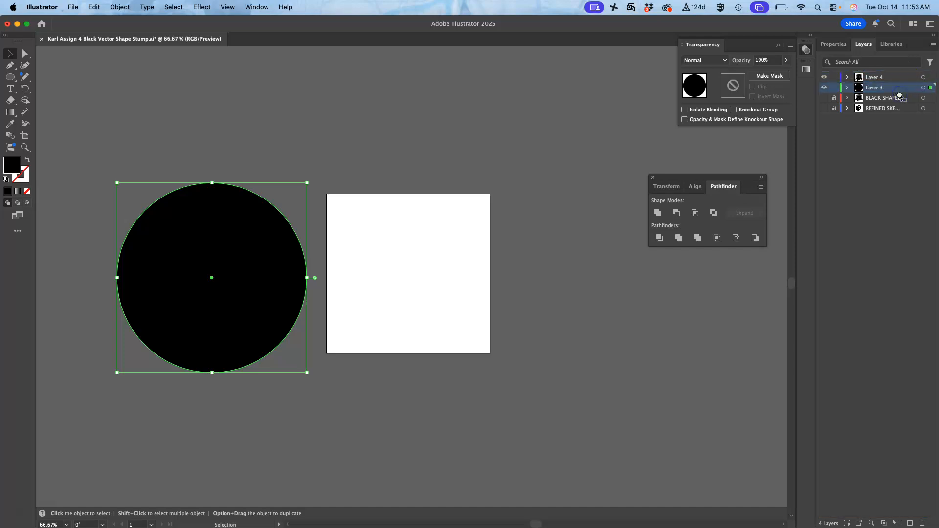
left_click(923, 77)
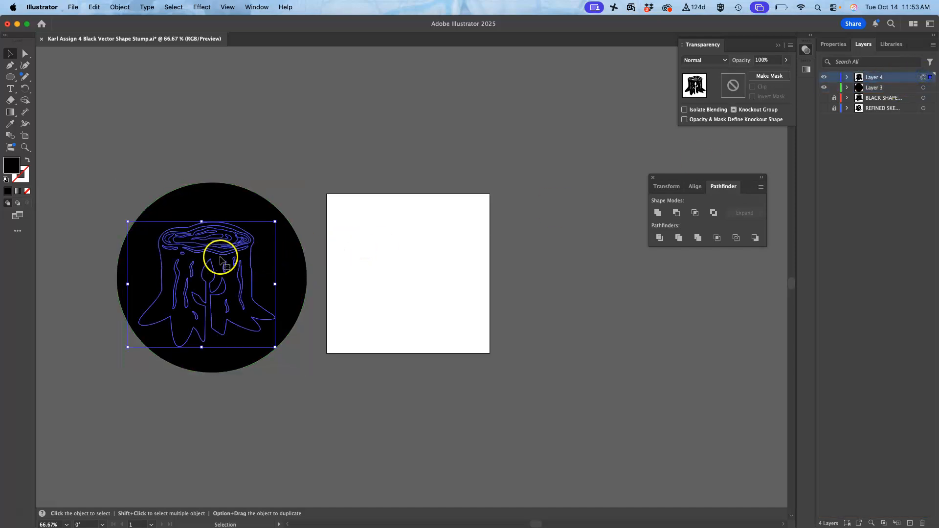
left_click_drag(219, 256, 227, 250)
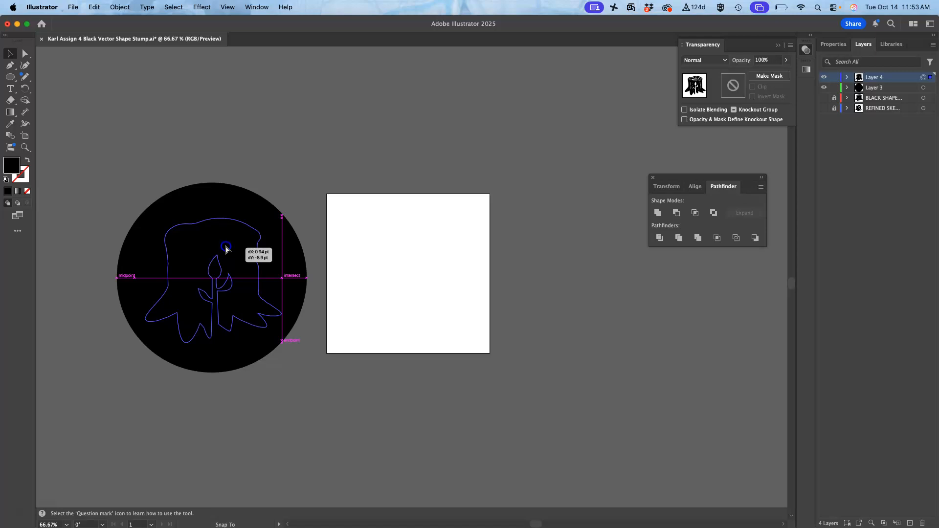
left_click_drag(226, 250, 226, 249)
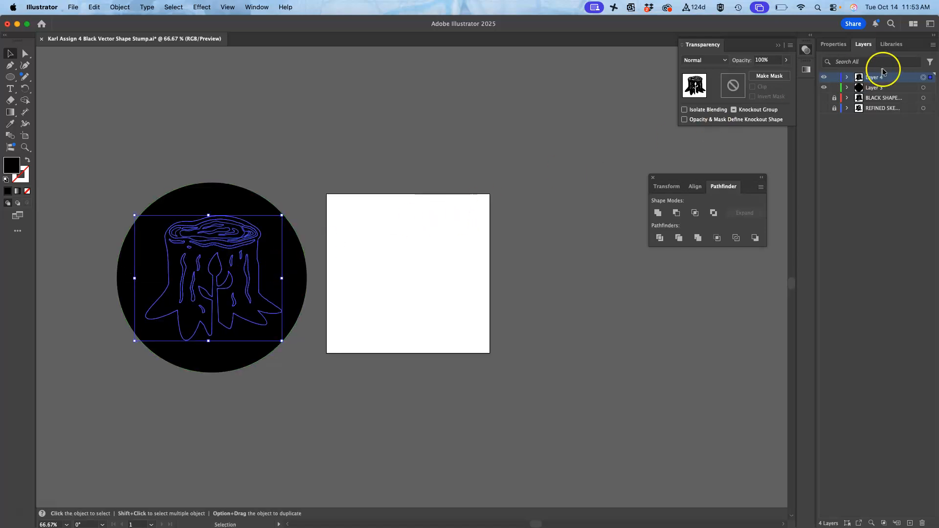
Cut the stump out of the black circle with Minus Front and show the original black shape layer again.
left_click(923, 88)
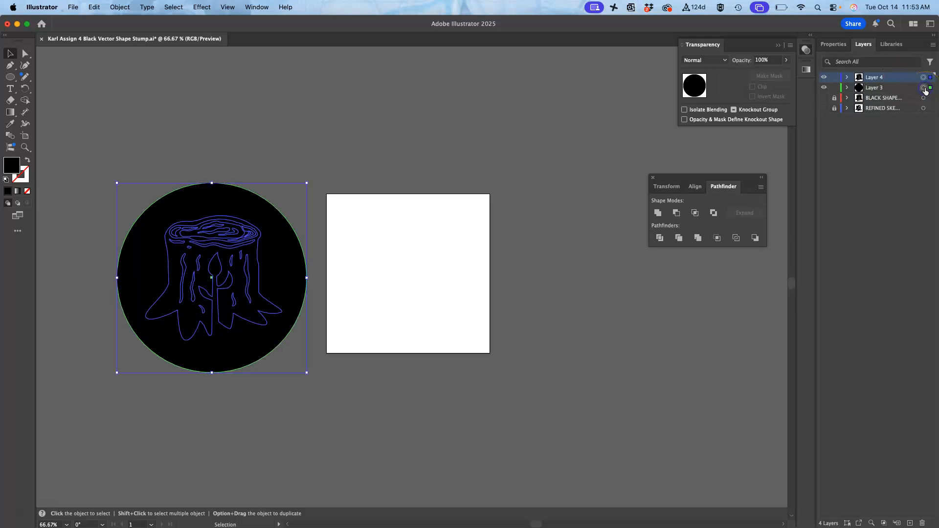
left_click(676, 212)
left_click(347, 135)
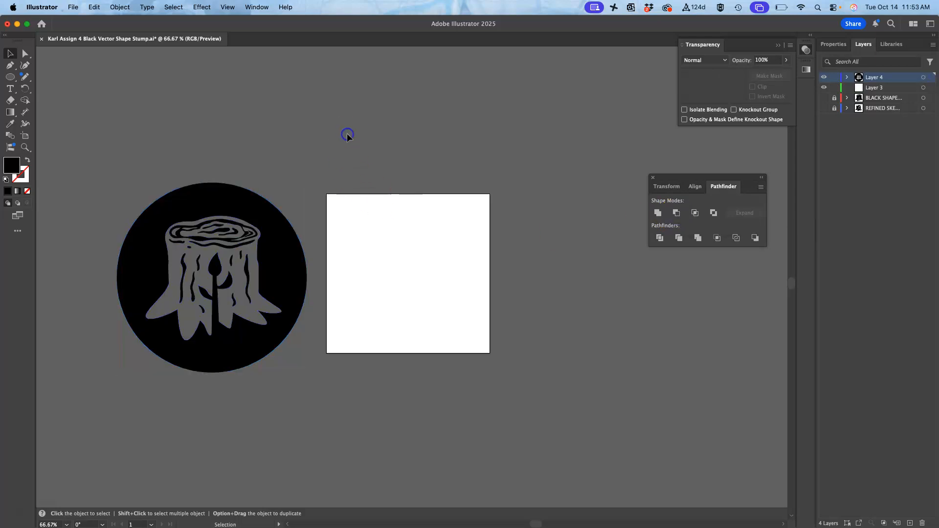
left_click(823, 98)
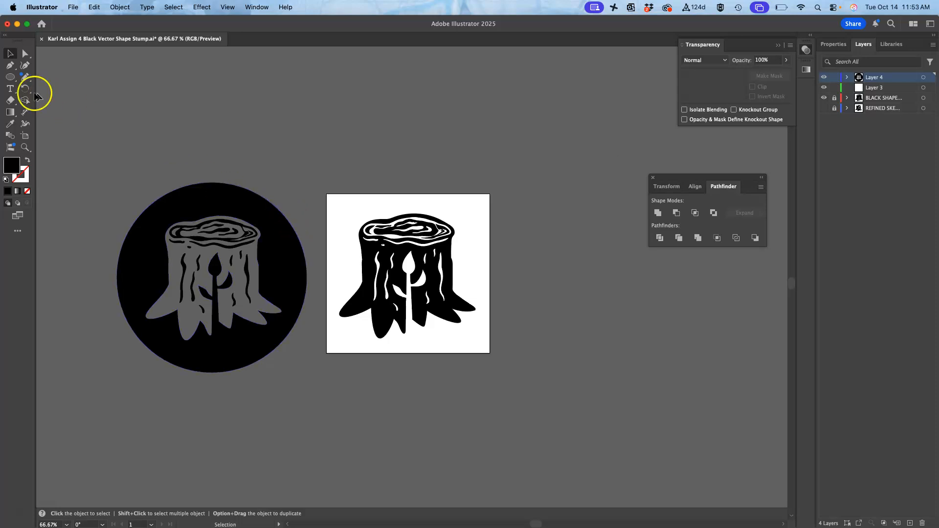
Draw a circle about 645 pt wide over the black badge, with no fill and a white (ffffff) stroke.
left_click(10, 79)
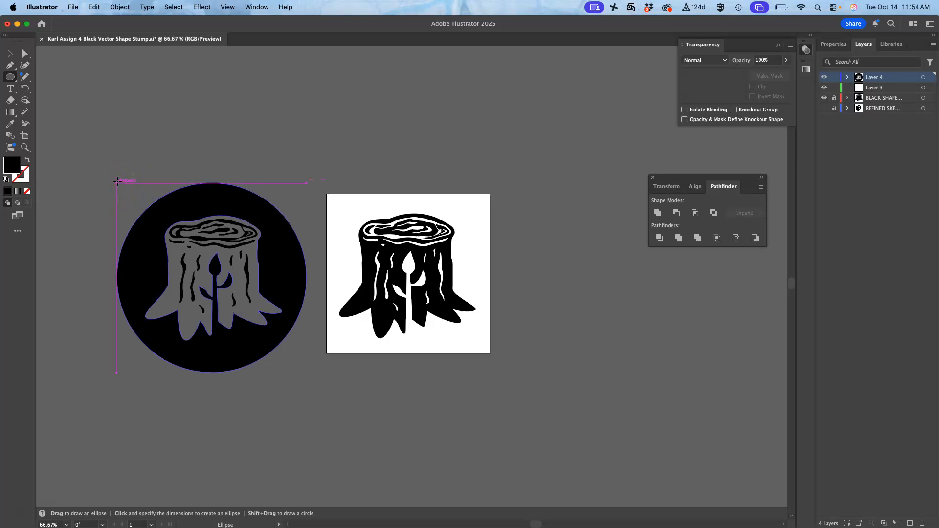
left_click_drag(117, 182, 260, 360)
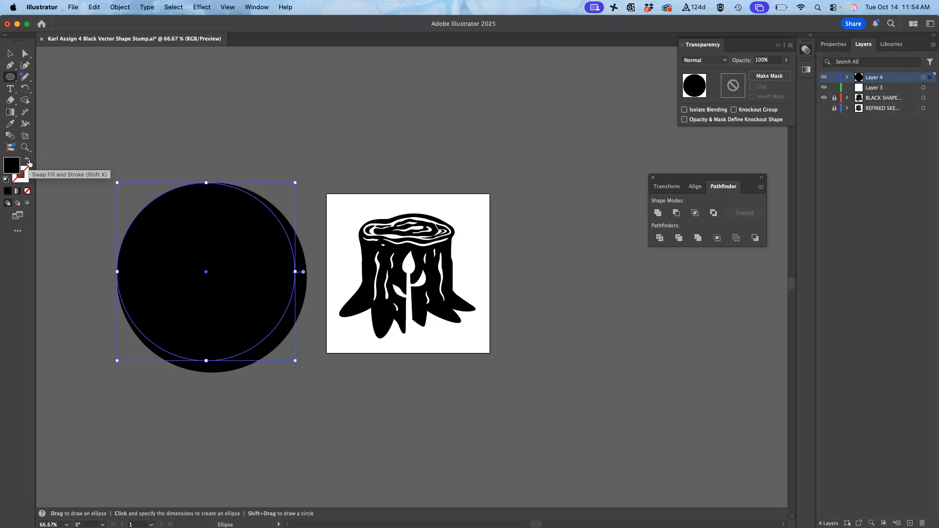
left_click(28, 163)
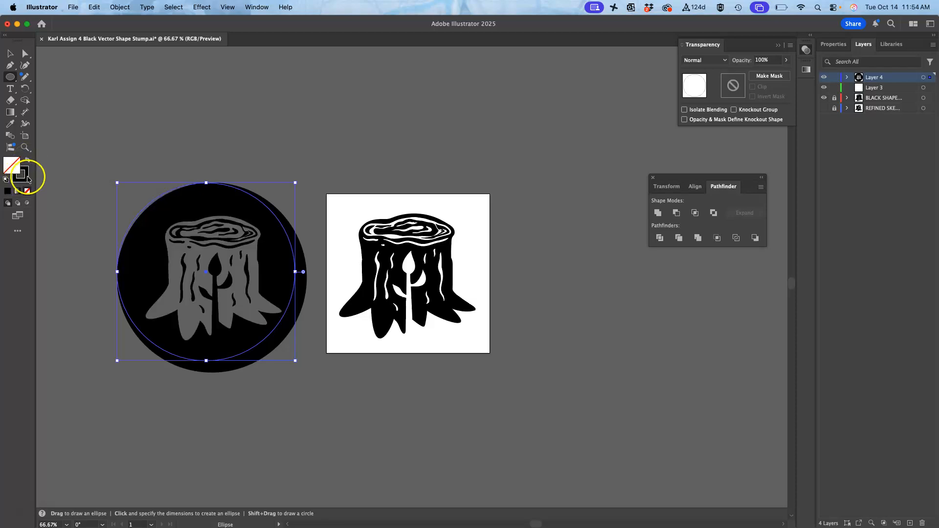
double_click(20, 175)
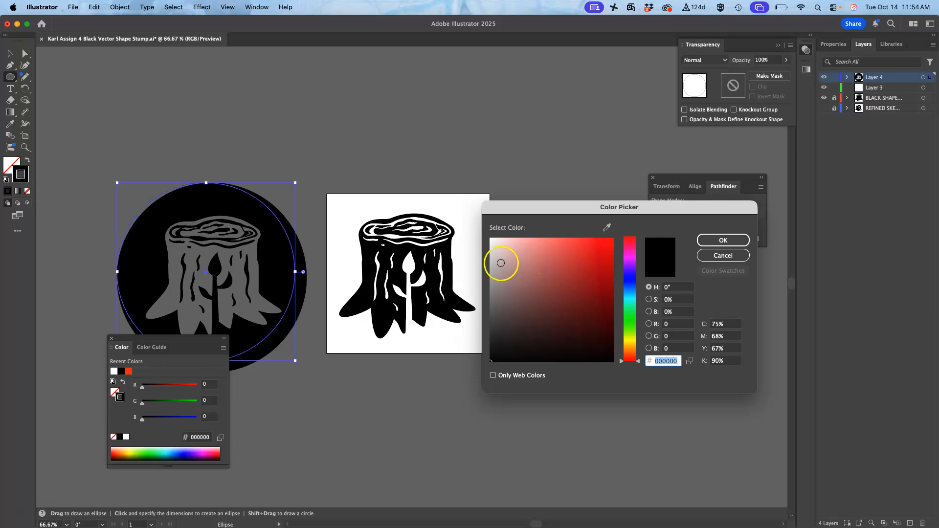
left_click_drag(499, 261, 481, 213)
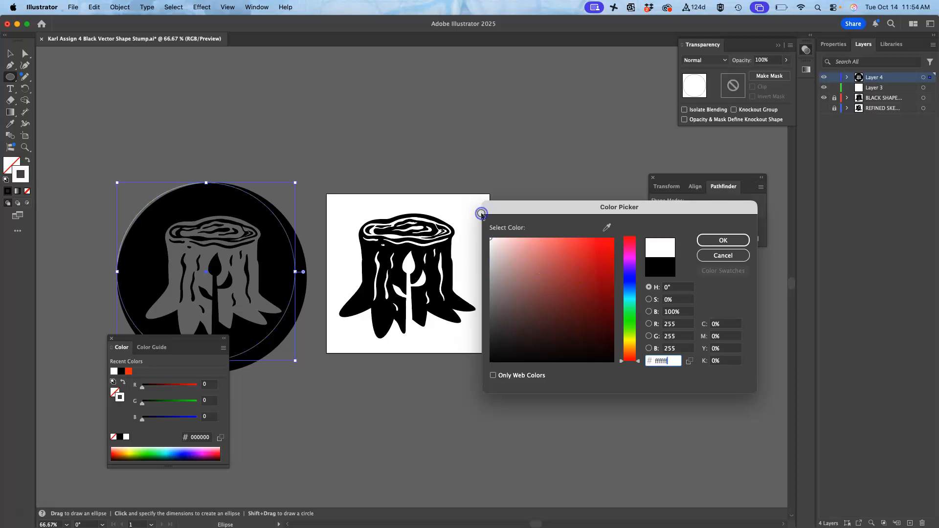
left_click(723, 241)
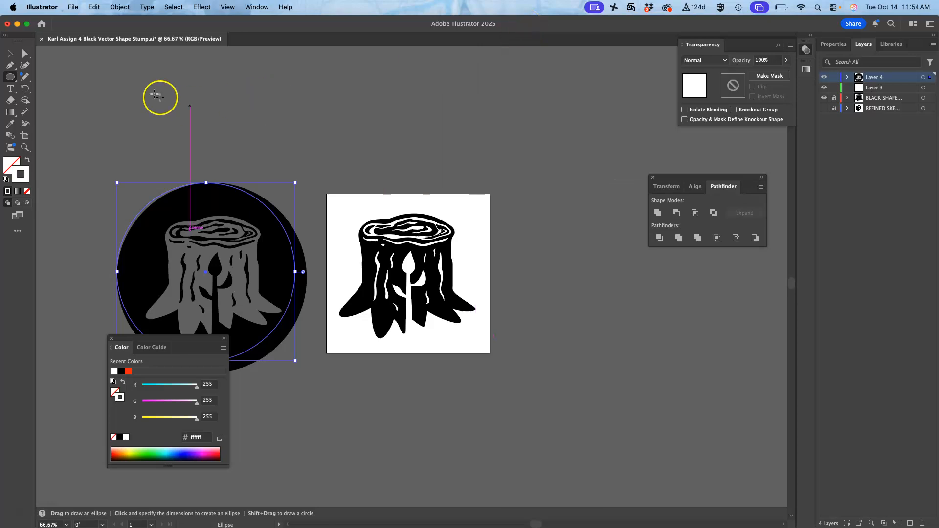
Set the white circle's stroke weight to 17 pt.
left_click(834, 44)
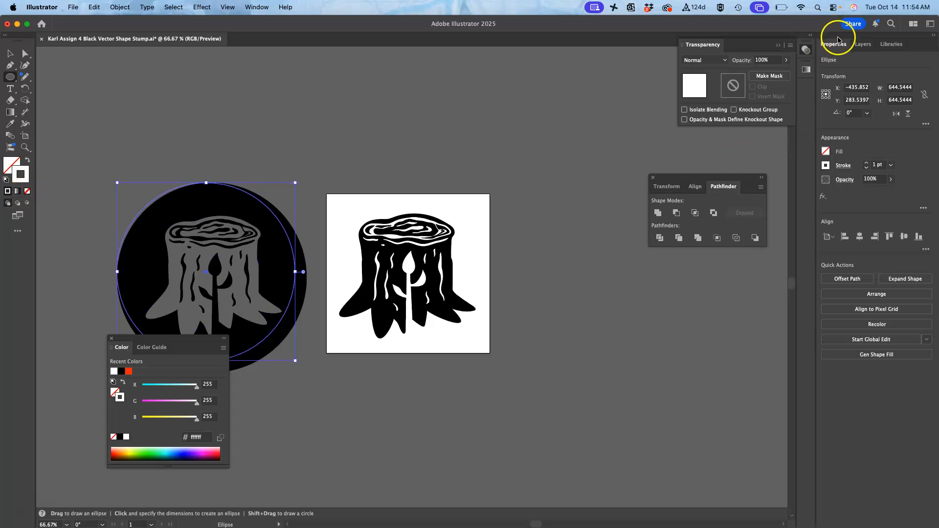
left_click(867, 163)
left_click(867, 163)
left_click(866, 162)
left_click(866, 164)
left_click(866, 165)
left_click(867, 165)
left_click(867, 164)
left_click(867, 164)
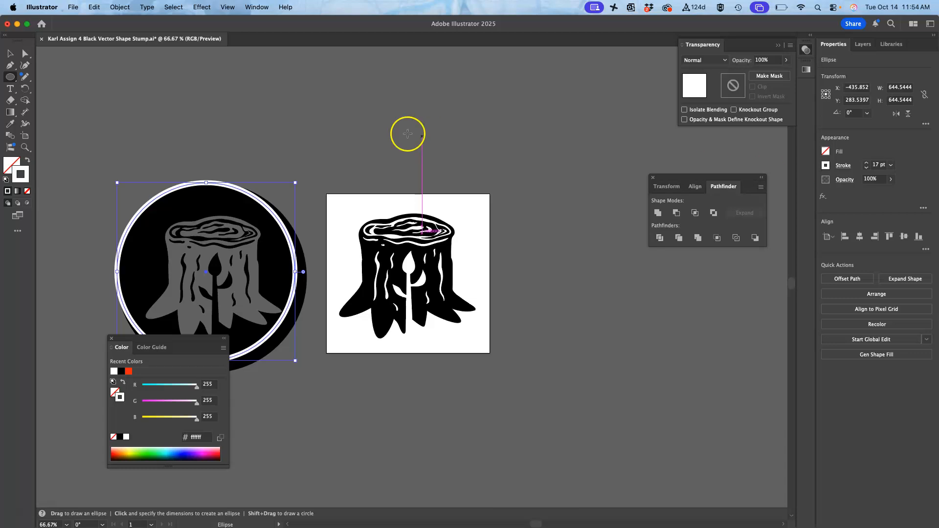
Resize the white ring to about 618 pt wide and center it inside the edge of the black badge.
scroll(162, 161, "down", 3)
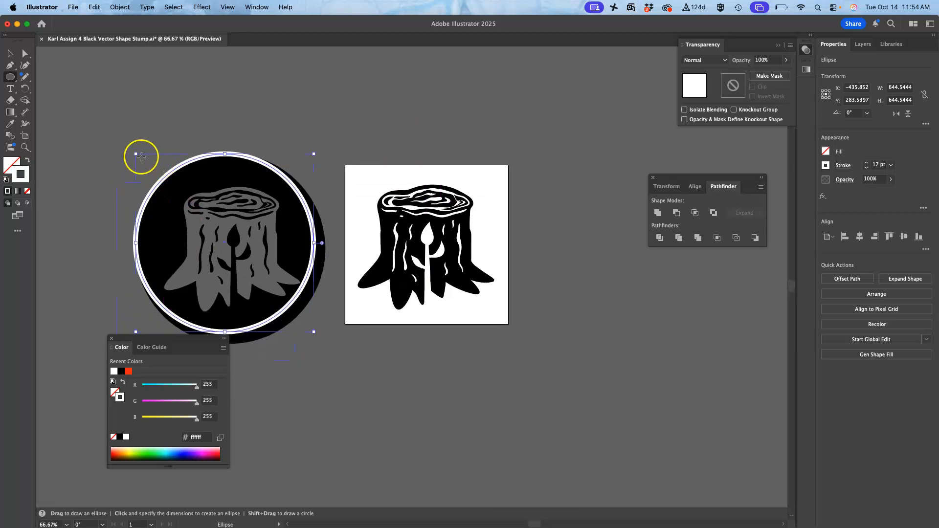
left_click(11, 54)
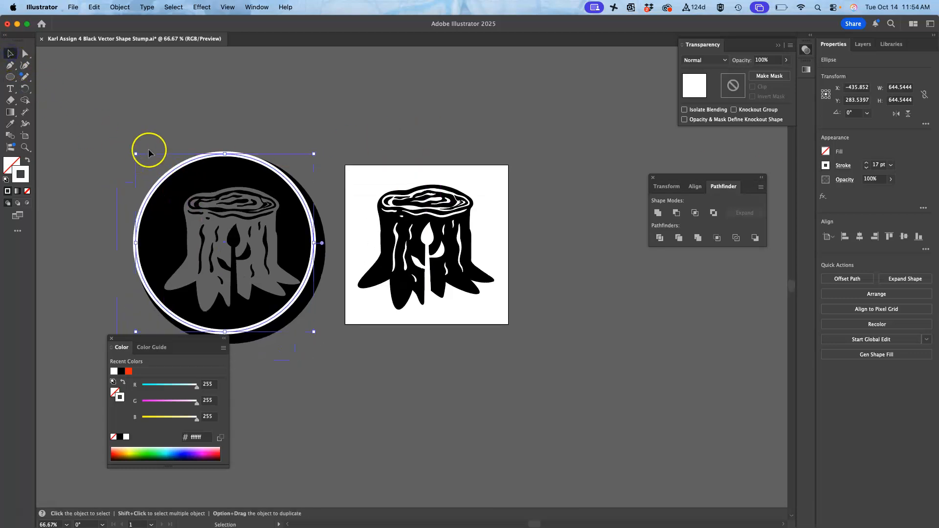
left_click_drag(135, 153, 149, 169)
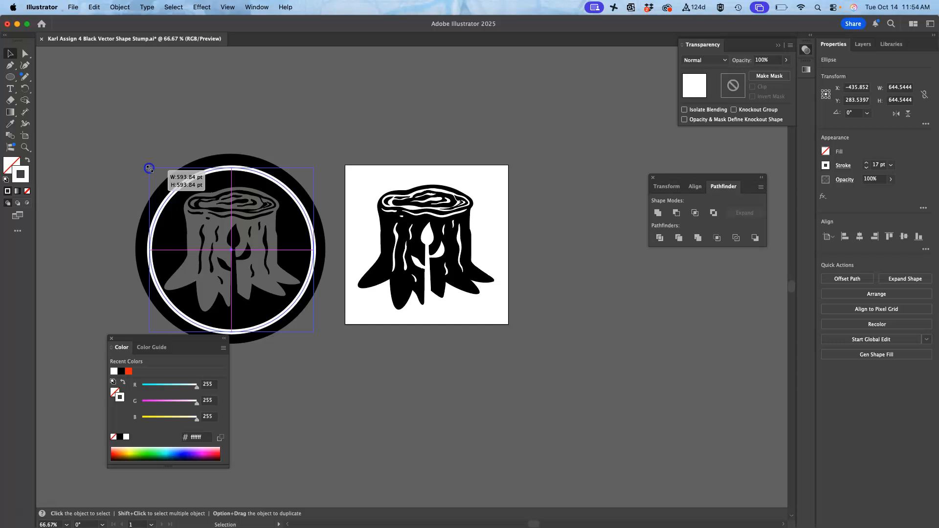
left_click_drag(149, 168, 149, 168)
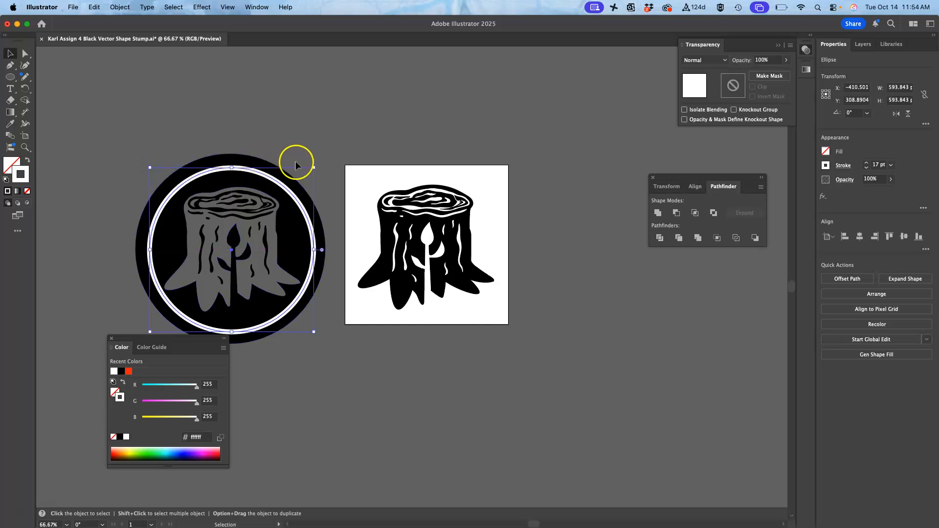
left_click_drag(314, 169, 317, 167)
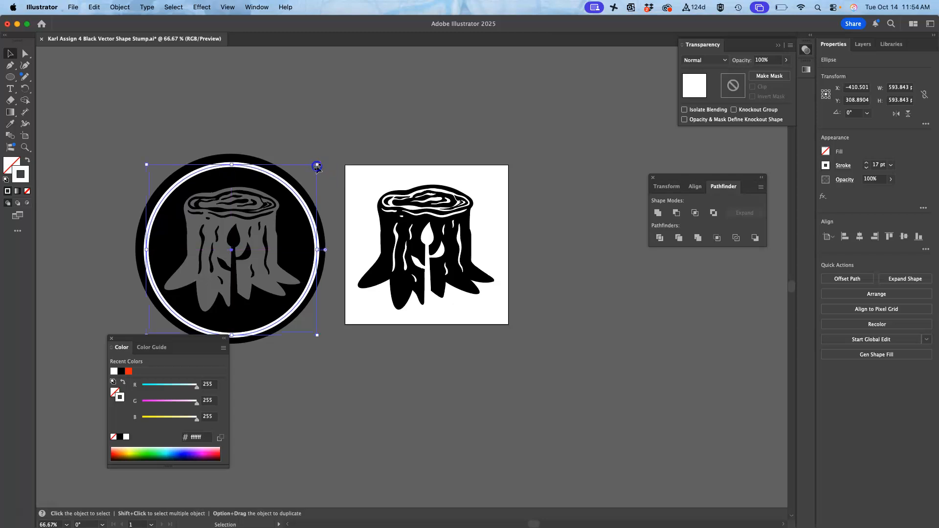
left_click(347, 141)
Convert the white ring's stroke into a filled shape with Outline Stroke.
scroll(347, 142, "down", 1)
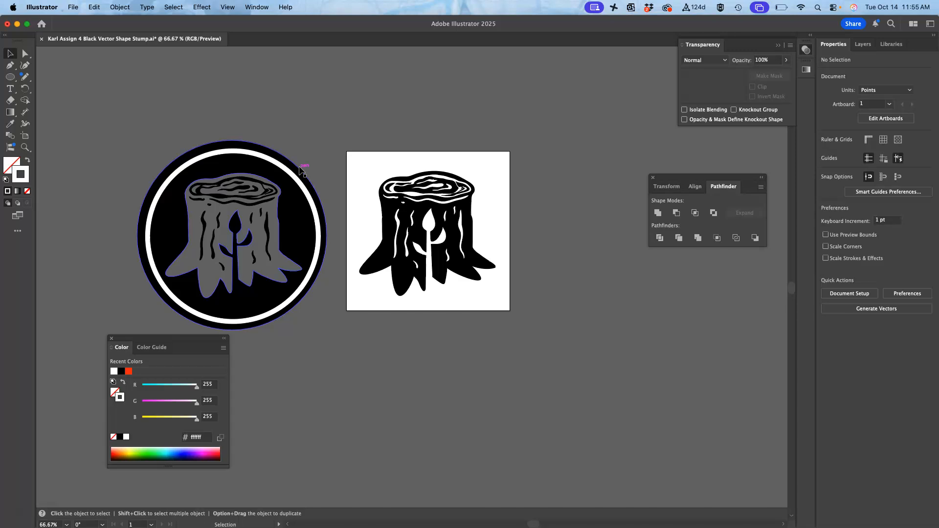
left_click(315, 260)
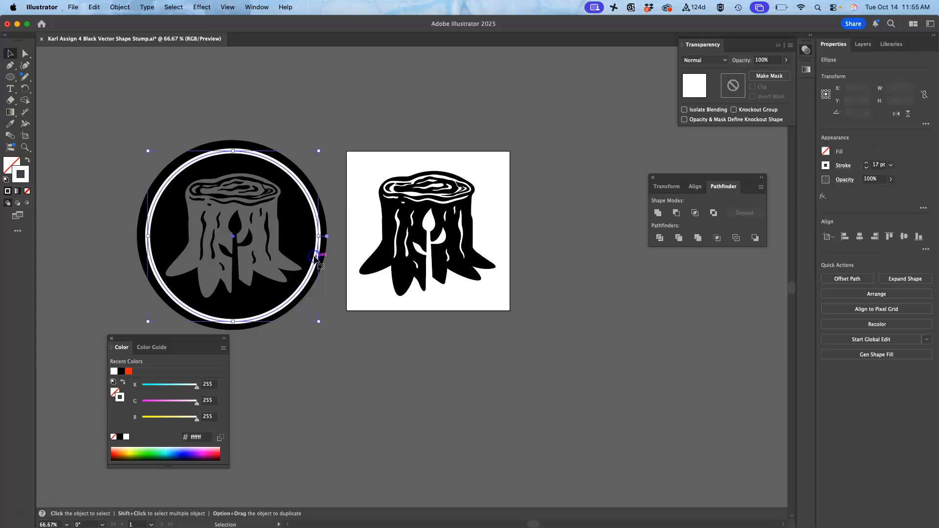
key("super+equal")
key("super+equal")
key("super+equal")
key("super+equal")
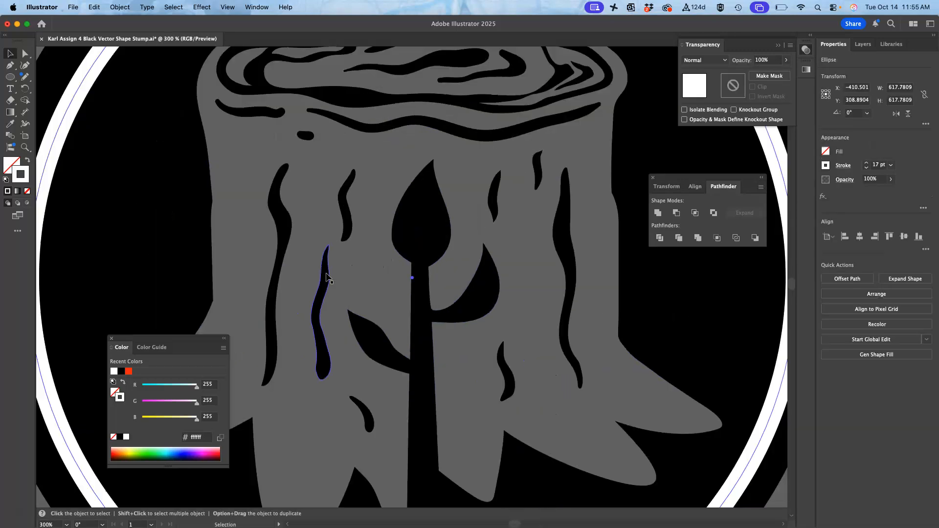
scroll(326, 275, "left", 5)
scroll(327, 275, "up", 3)
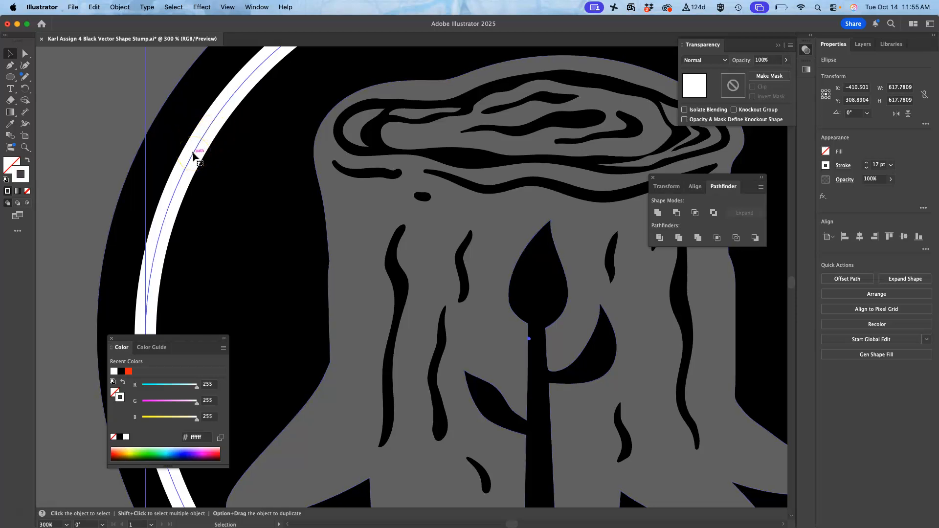
left_click(121, 8)
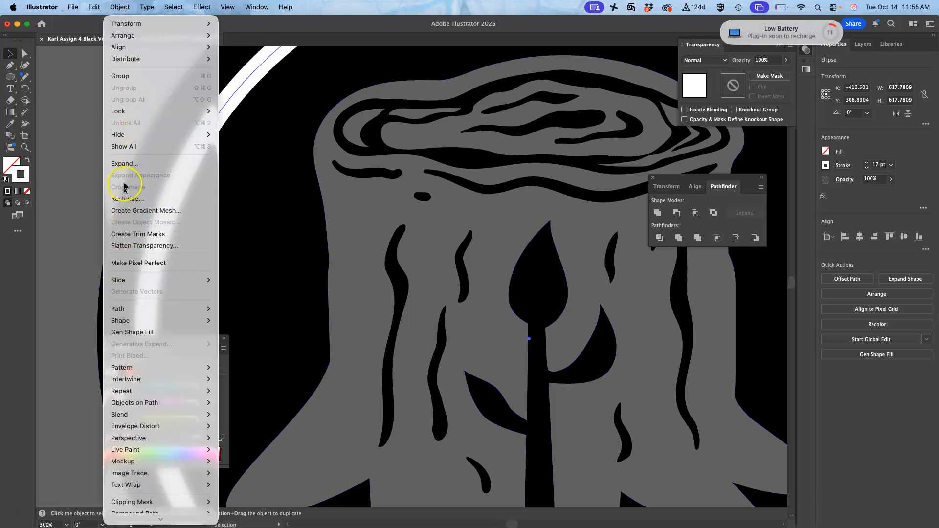
mouse_move(118, 308)
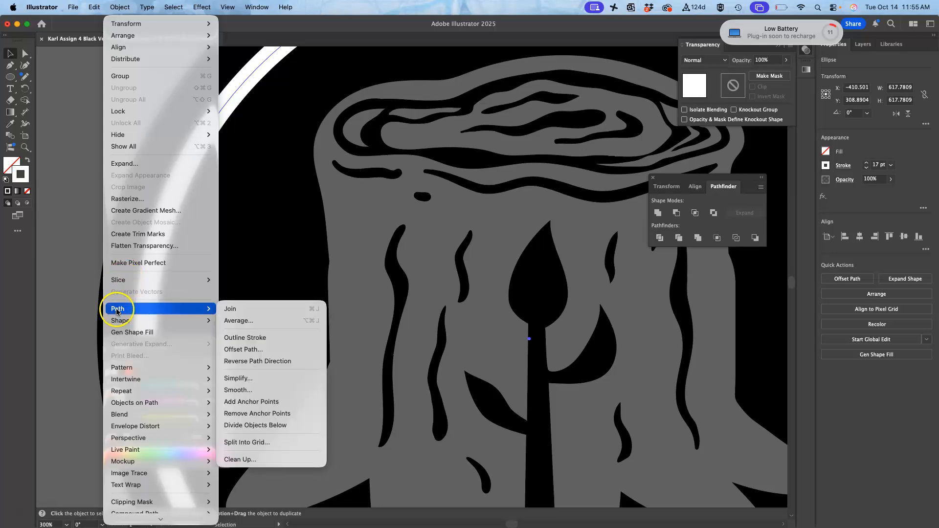
left_click(247, 337)
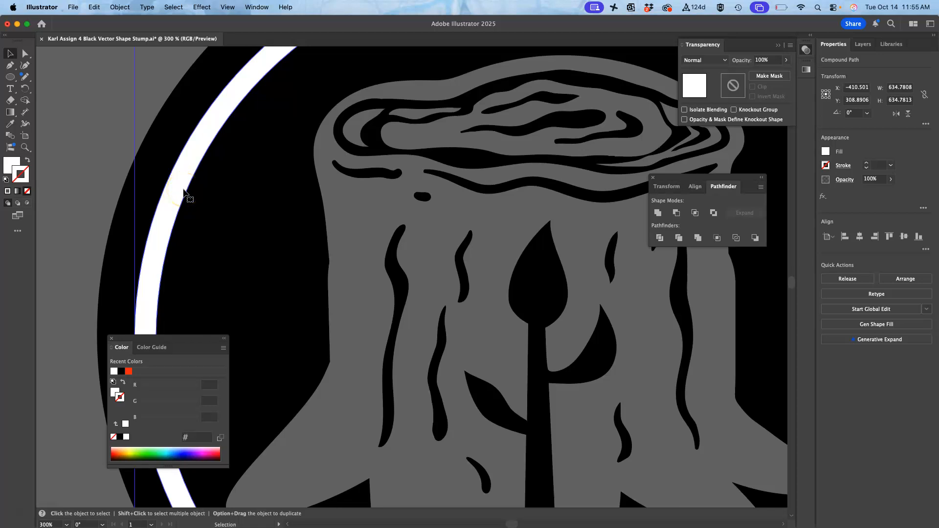
Nudge the white ring 5 pt up and 2 pt left to center it within the black circle.
key("super+1")
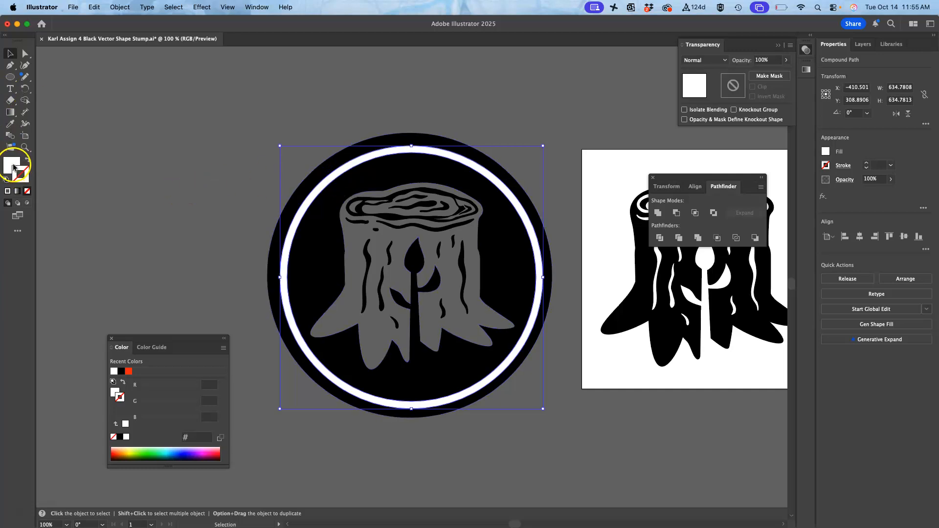
key("Up")
key("Up")
key("Up")
key("Up")
key("Up")
key("Left")
key("Left")
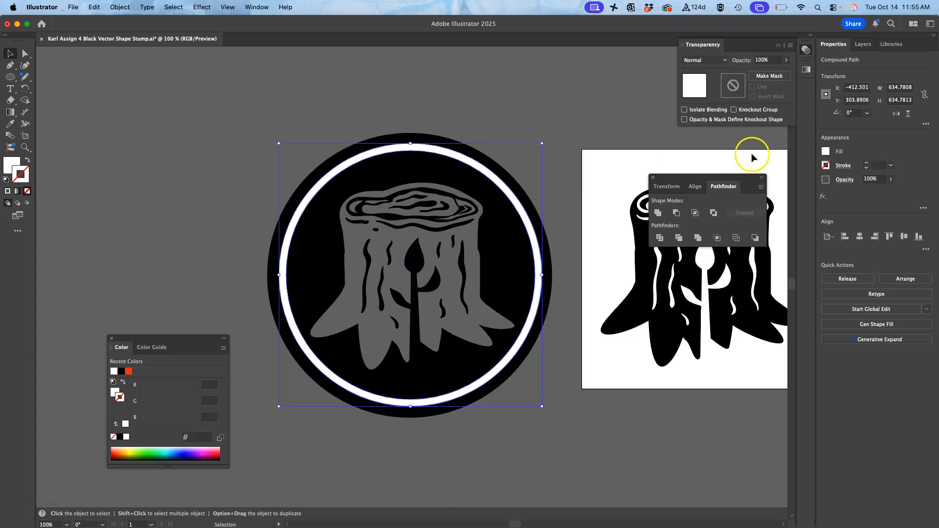
Try subtracting the white ring from the whole stump group in Layer 4 with Minus Front, and undo it.
left_click(862, 45)
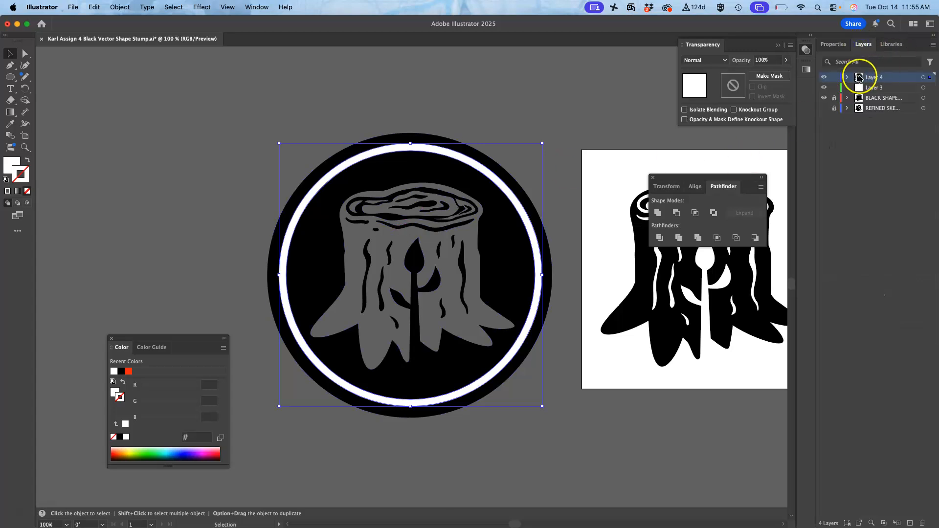
left_click(847, 77)
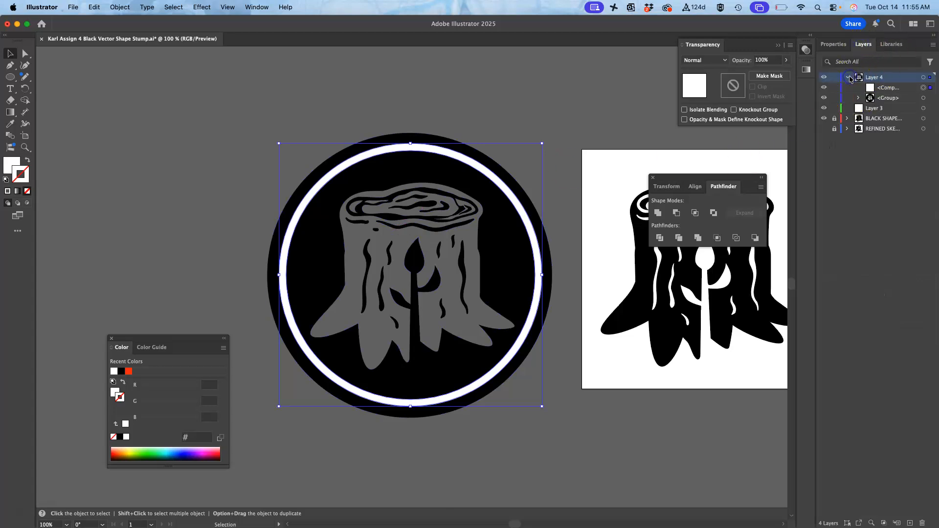
left_click(924, 98)
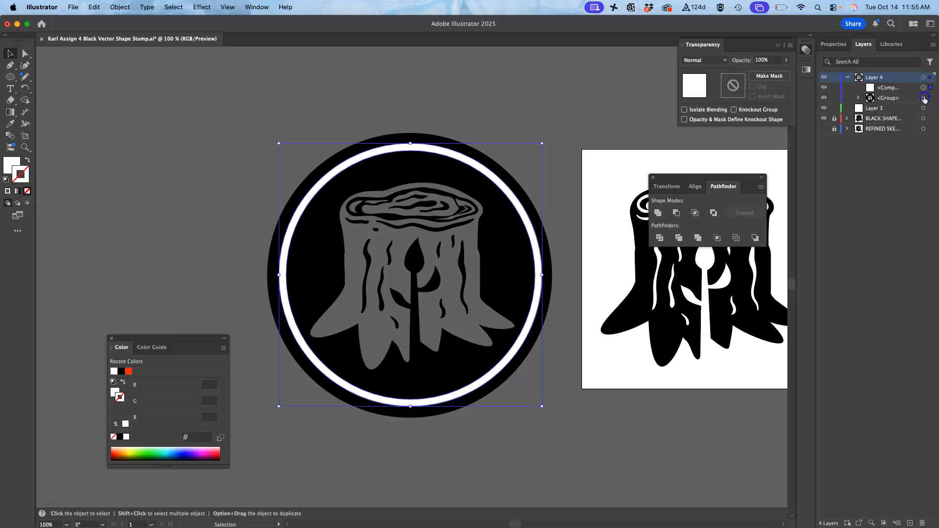
left_click(677, 216)
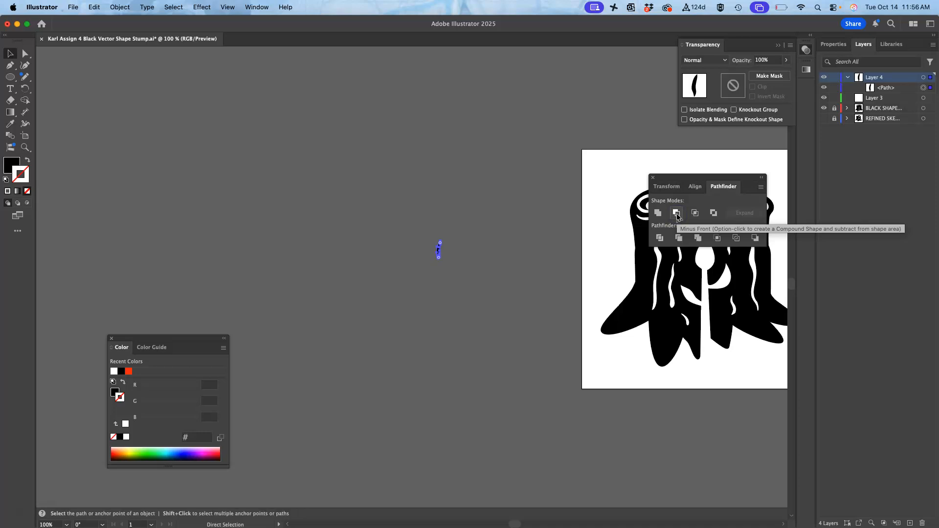
key("super+z")
Select only the black circle's compound path inside the group plus the white ring, and cut the ring out with Minus Front.
left_click(925, 88)
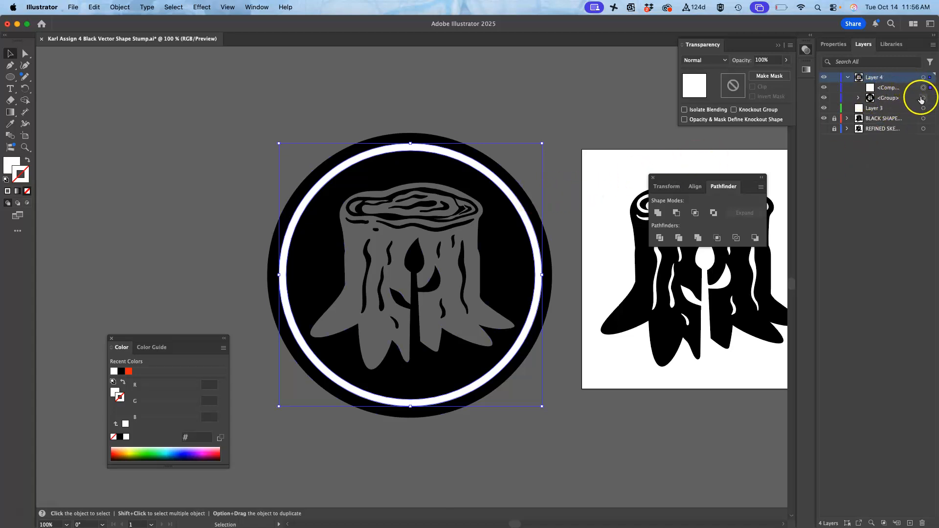
left_click(824, 88)
left_click(824, 89)
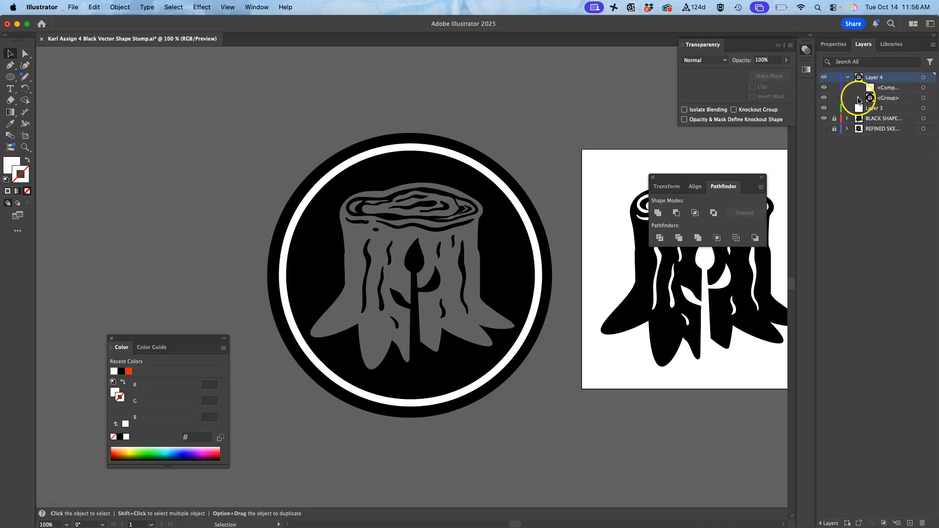
left_click(860, 99)
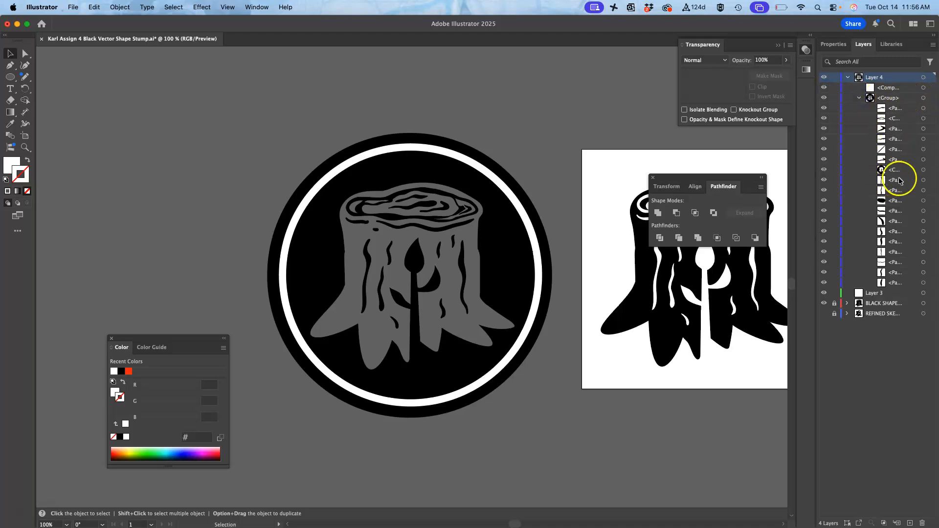
left_click(923, 171)
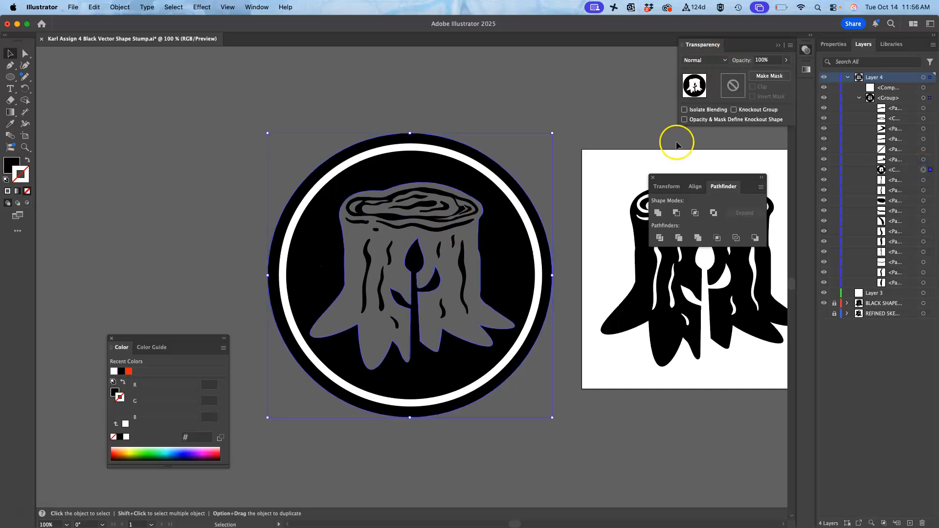
left_click(676, 214)
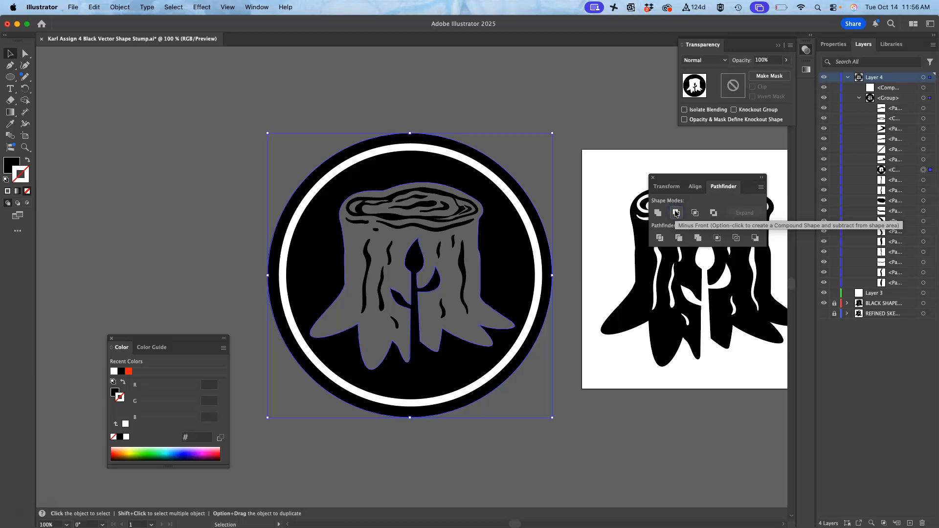
left_click(678, 214)
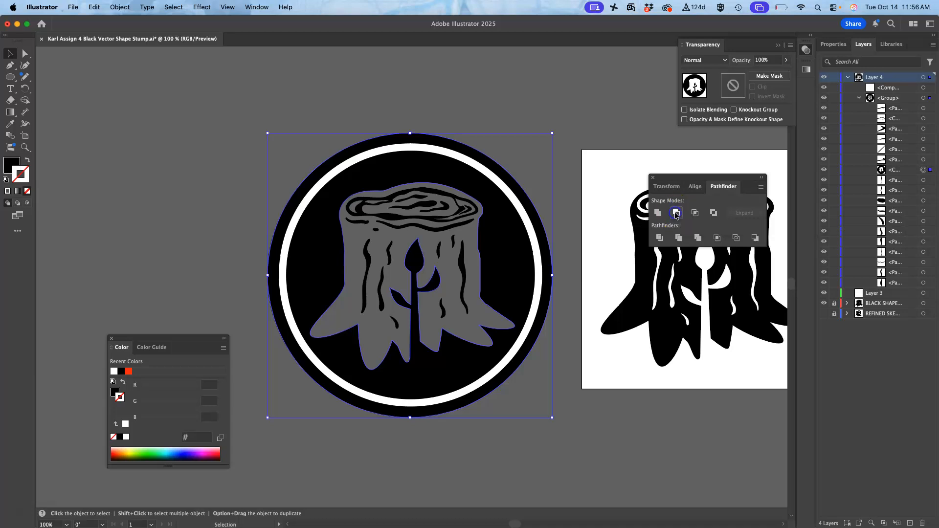
left_click(924, 88)
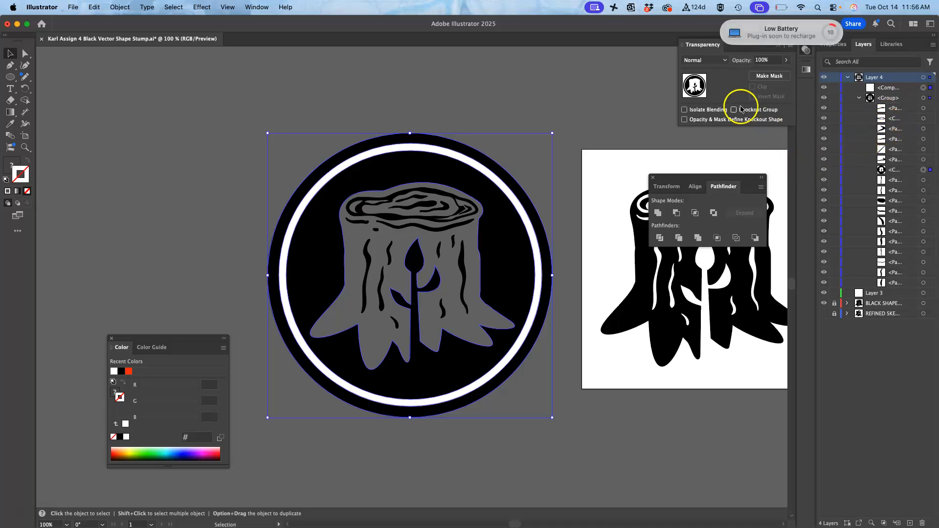
left_click(677, 212)
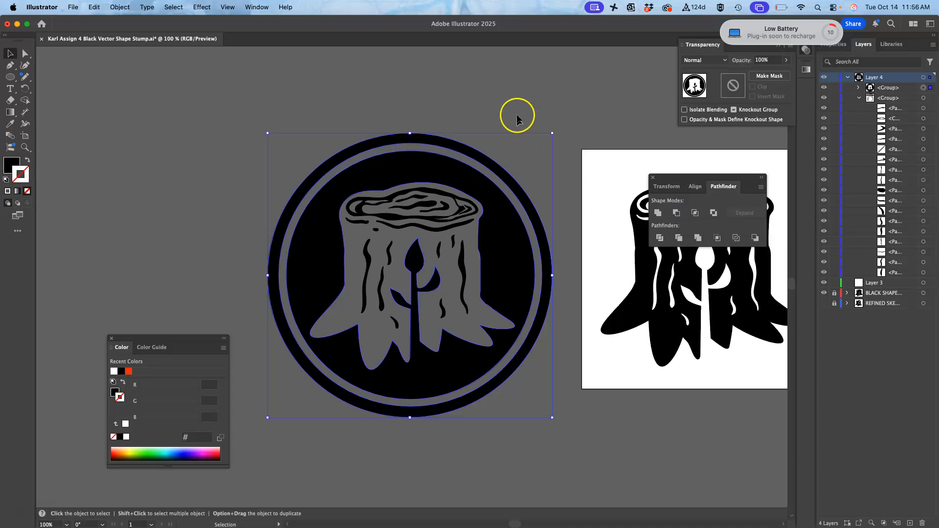
left_click(531, 93)
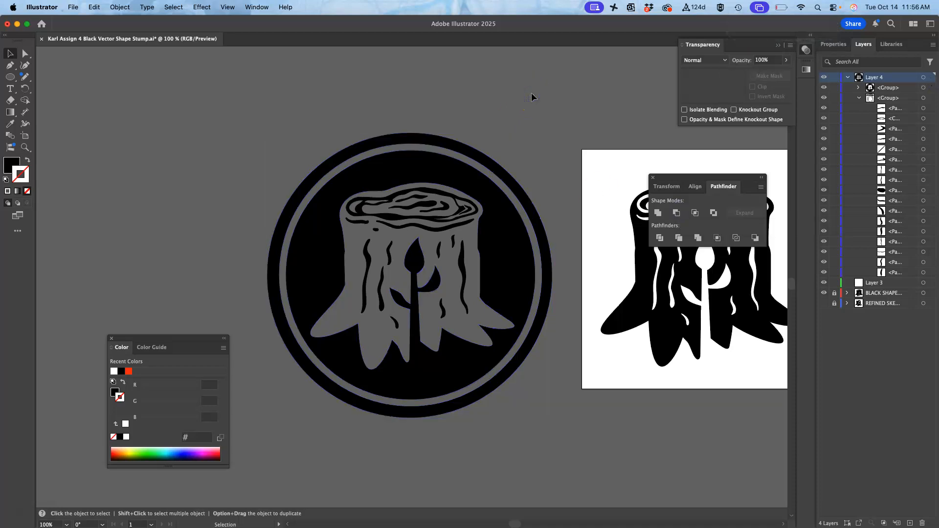
Collapse Layer 4 and hide the original black shape layer to empty the artboard.
scroll(531, 92, "right", 10)
scroll(531, 93, "down", 3)
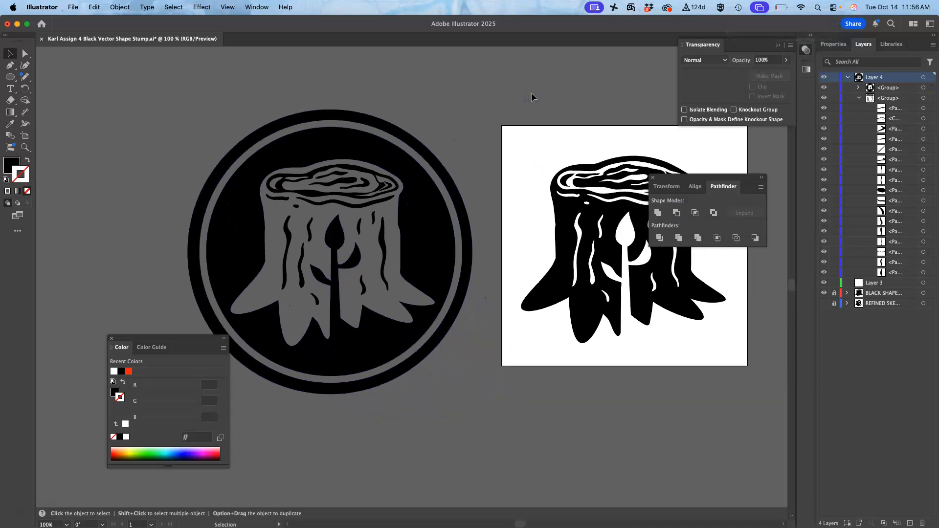
key("super+minus")
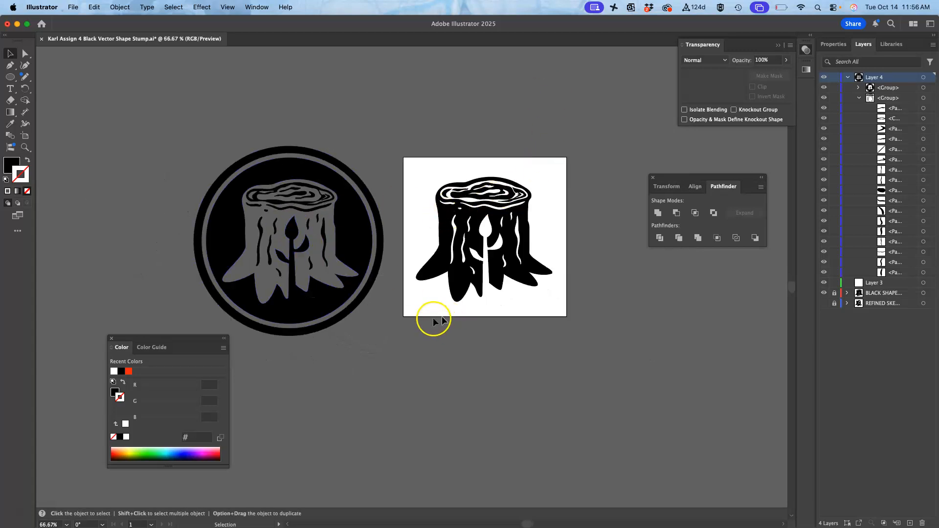
scroll(453, 360, "right", 5)
scroll(453, 360, "down", 2)
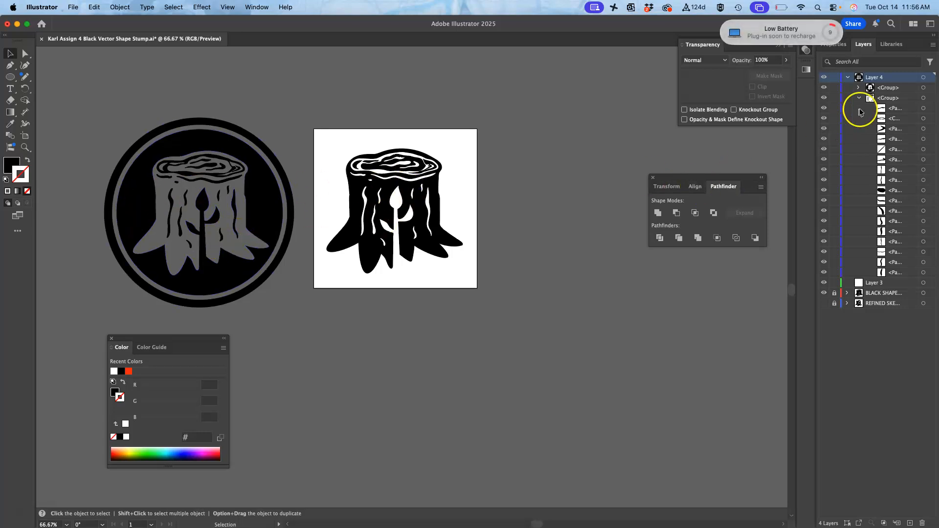
left_click(848, 77)
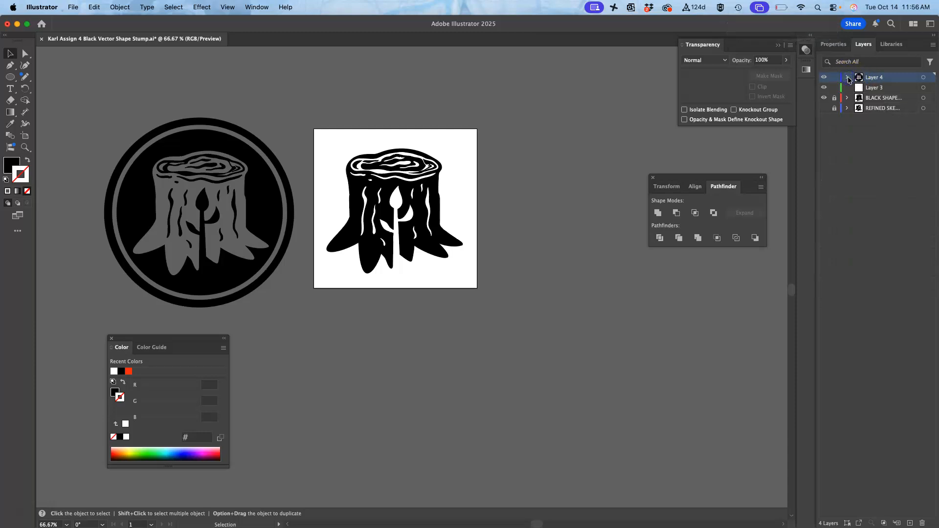
left_click(824, 98)
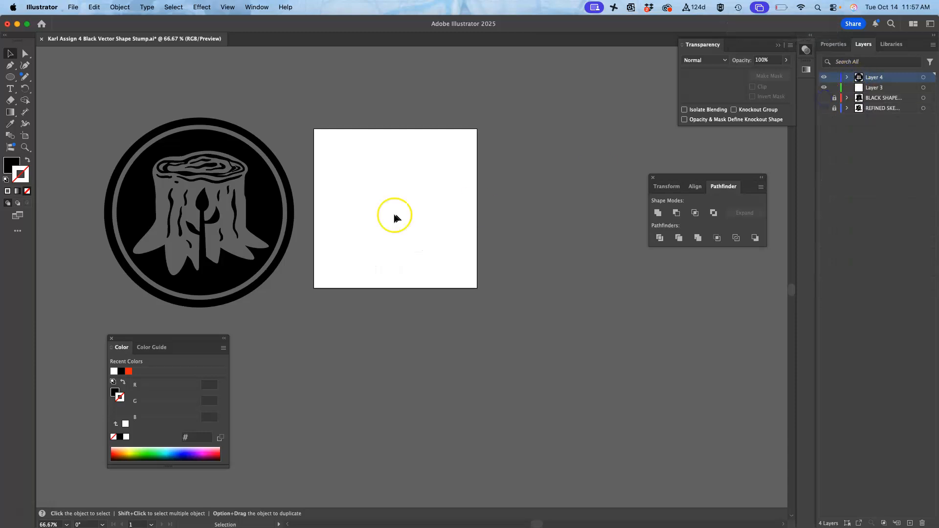
Scale the whole badge down to fit centered on the white artboard and save the document.
left_click(923, 77)
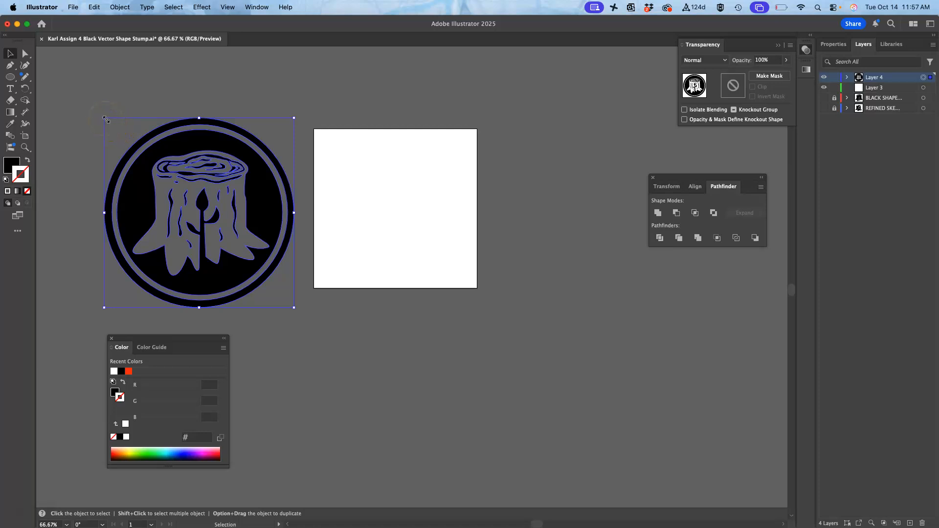
left_click_drag(105, 119, 140, 154)
left_click_drag(196, 173, 375, 154)
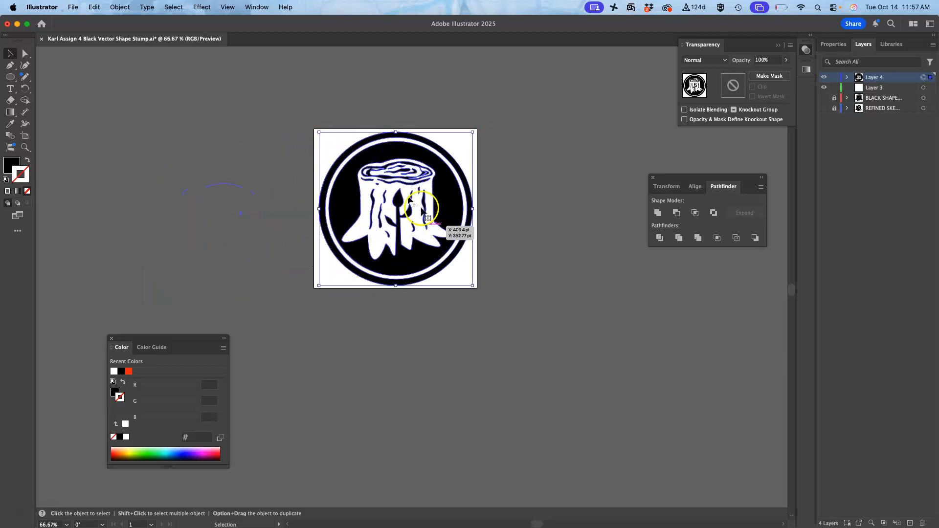
left_click(408, 328)
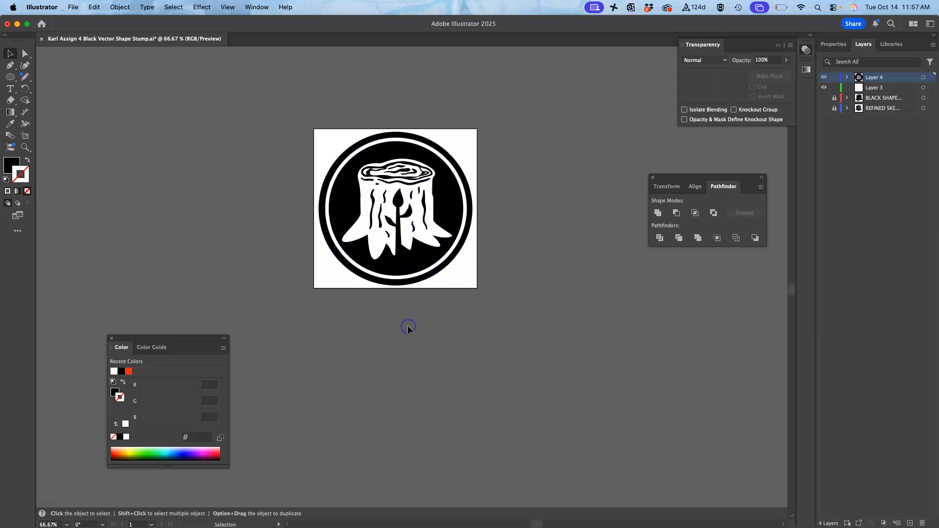
left_click(73, 7)
left_click(70, 111)
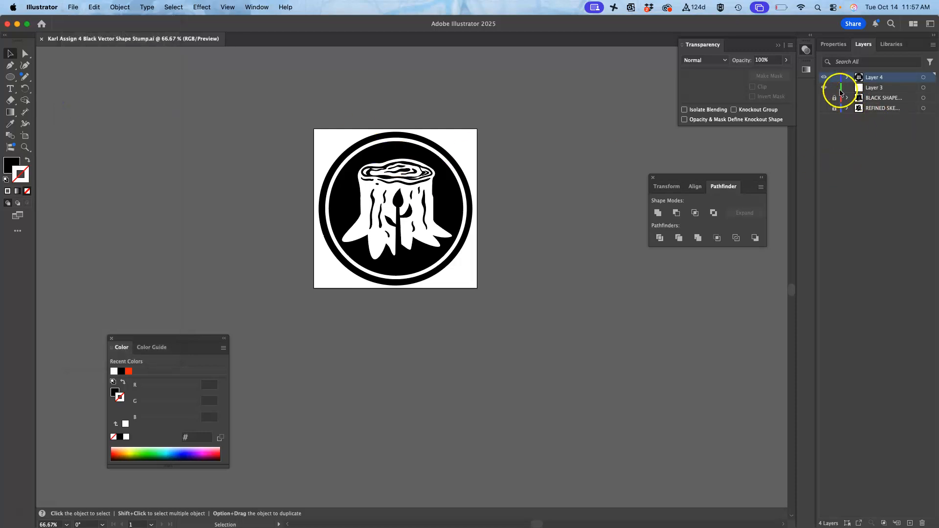
Compare the original black stump with the badge by toggling their layers' visibility, leaving only the badge shown.
left_click(823, 96)
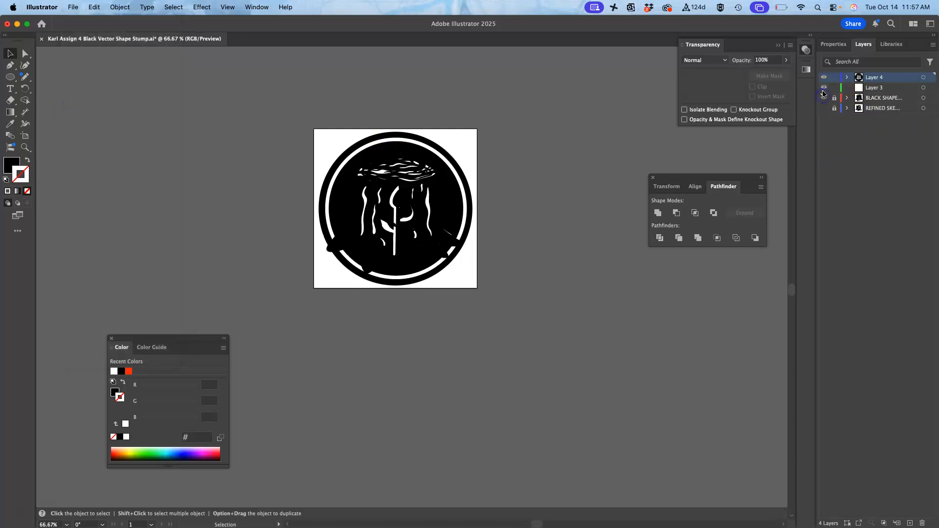
left_click(824, 77)
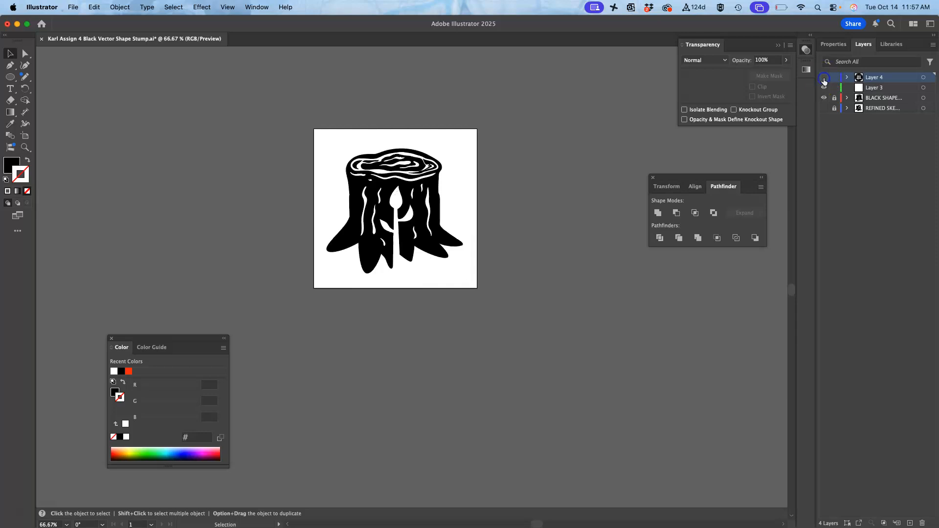
left_click(824, 78)
left_click(824, 98)
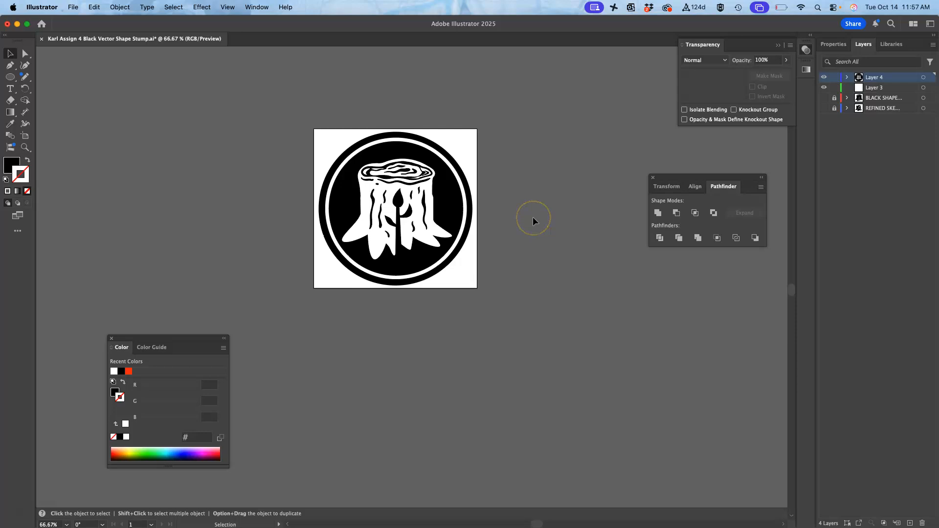
Lock Layer 4 and save the badge on the computer's Desktop in Illustrator EPS format, accepting the default EPS options.
left_click(834, 77)
left_click(74, 7)
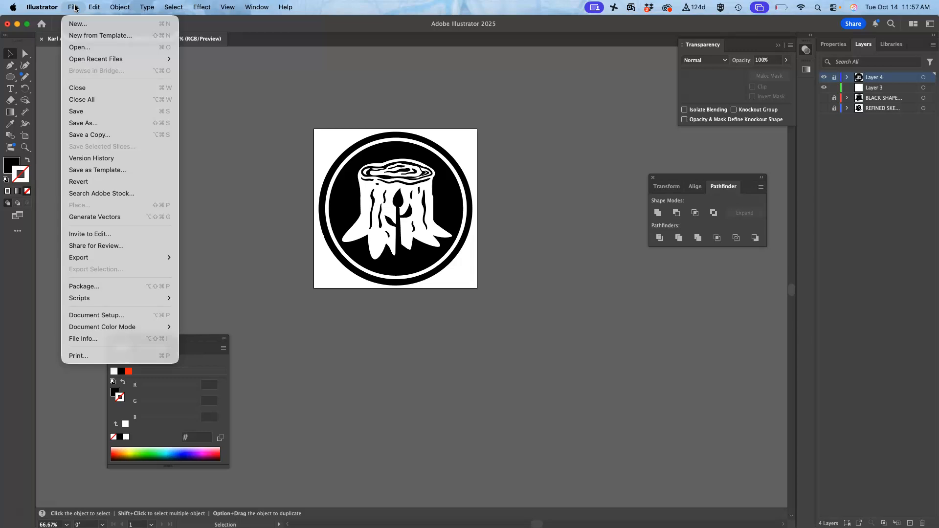
left_click(75, 125)
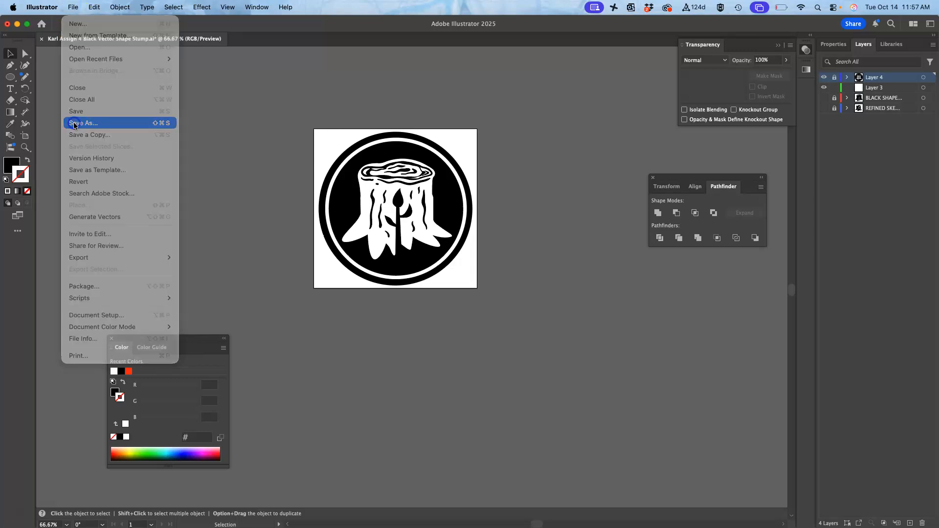
left_click(505, 376)
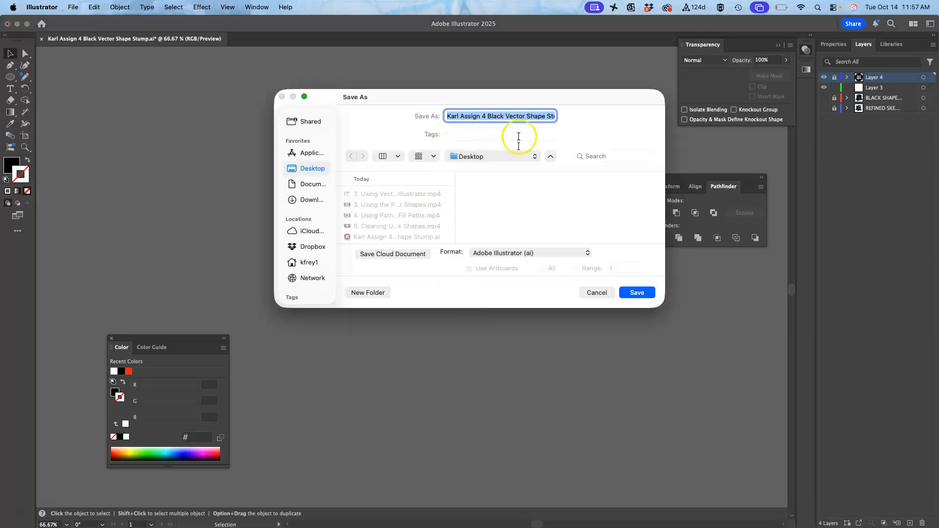
left_click(511, 254)
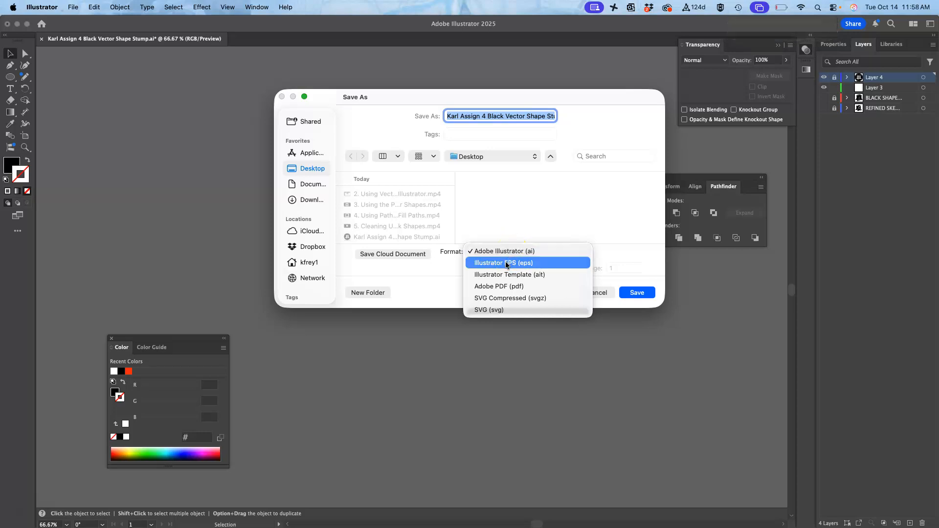
left_click(506, 265)
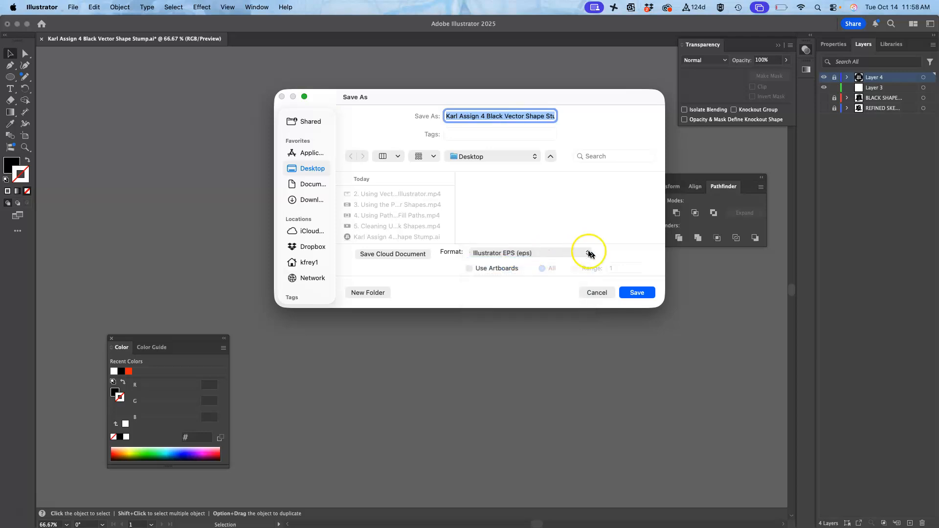
left_click(636, 292)
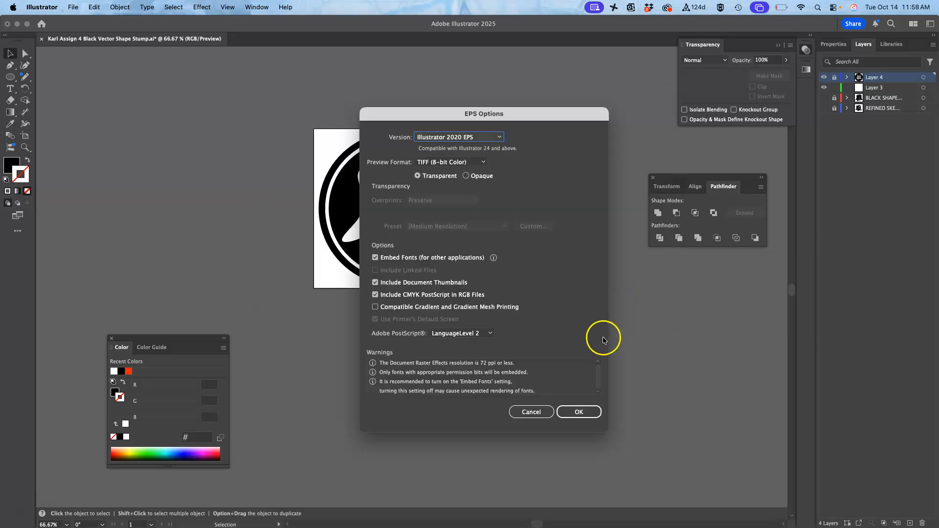
left_click(577, 414)
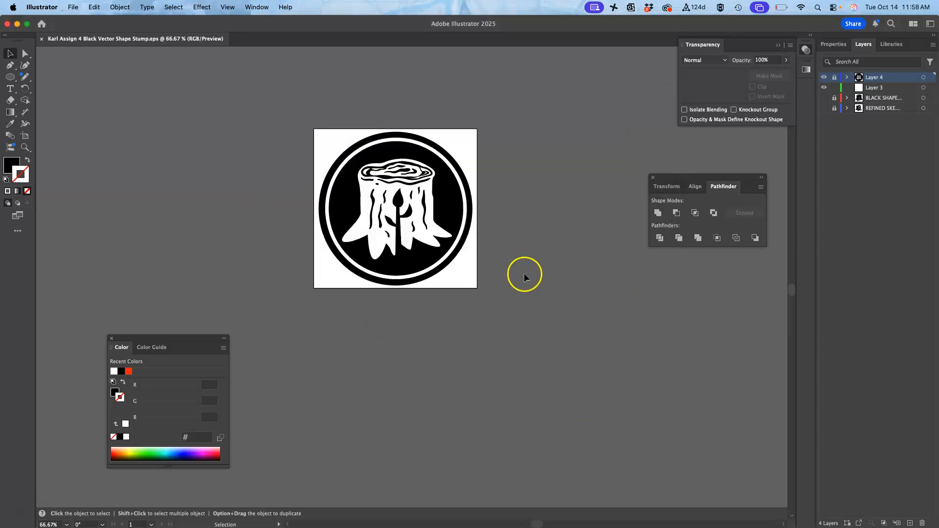
Save the badge on the computer's Desktop as an SVG with the SVG 1.1 profile, and stop the cloud-save prompt from showing again.
left_click(73, 7)
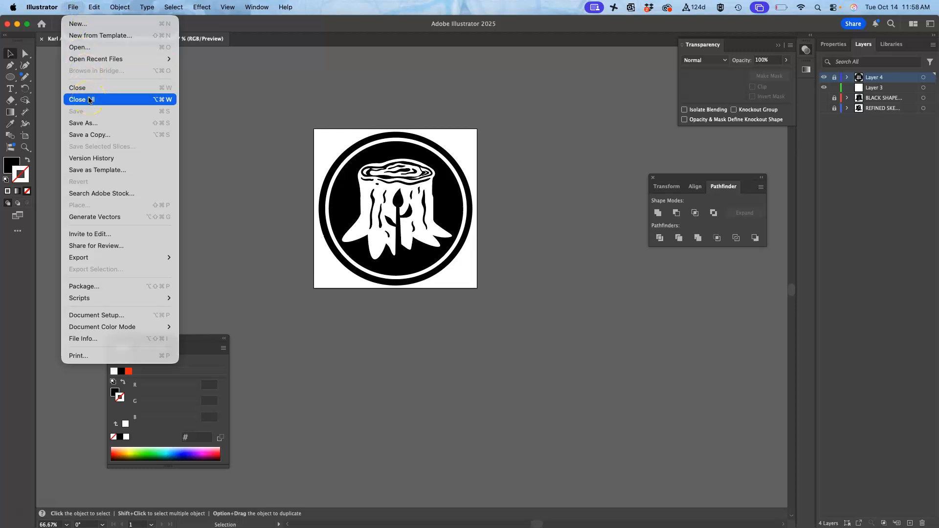
left_click(89, 123)
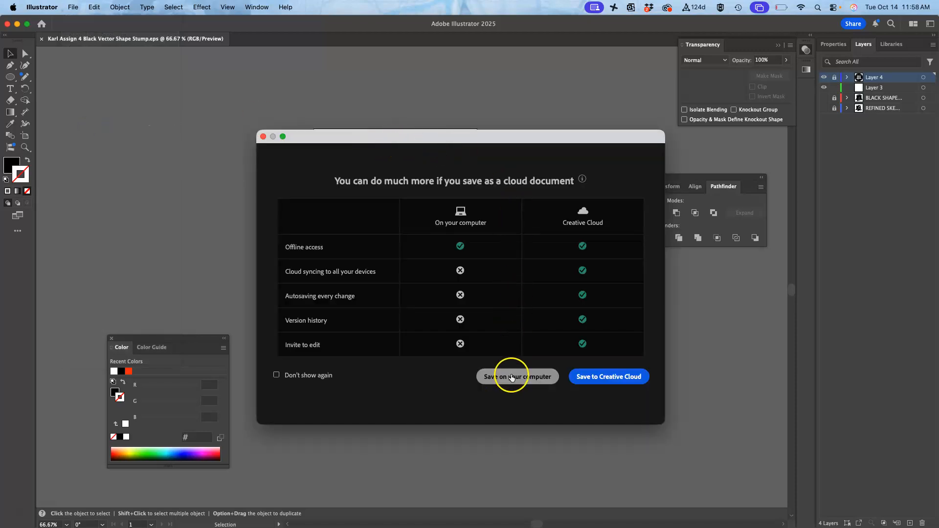
left_click(277, 374)
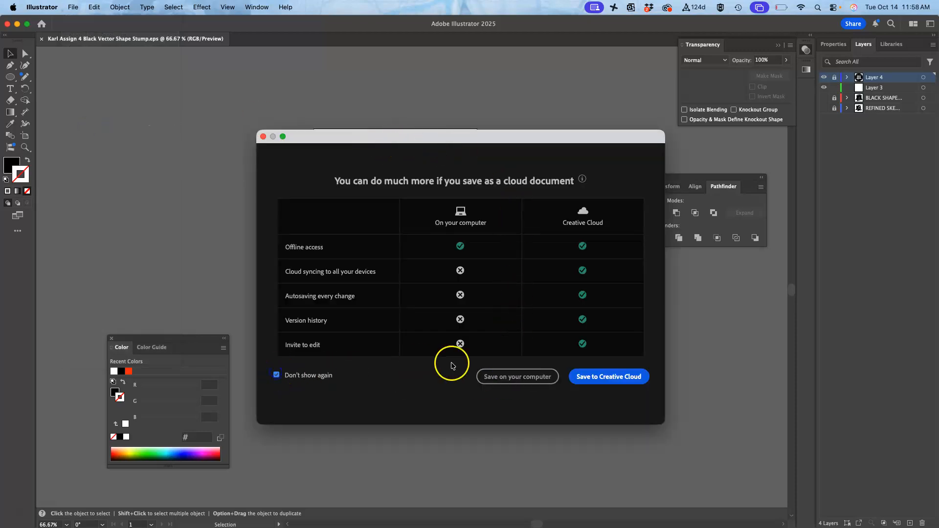
left_click(515, 379)
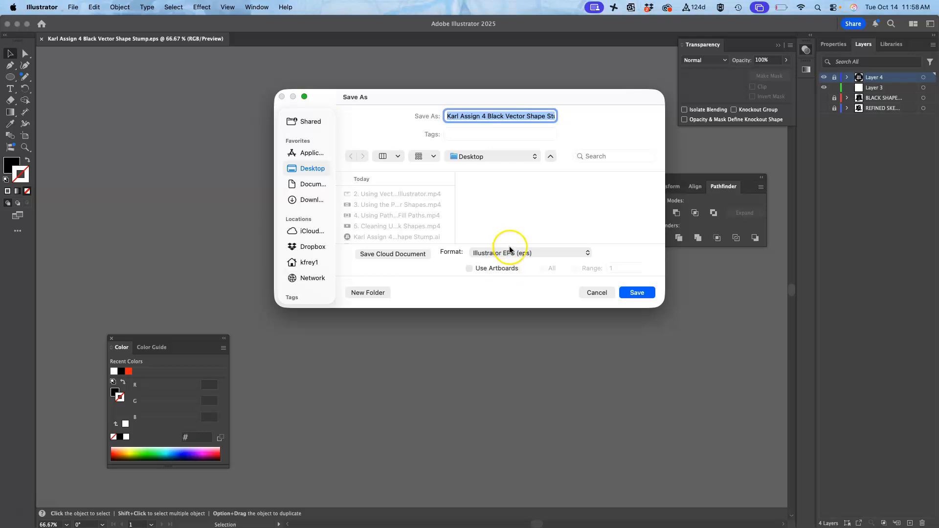
left_click(512, 254)
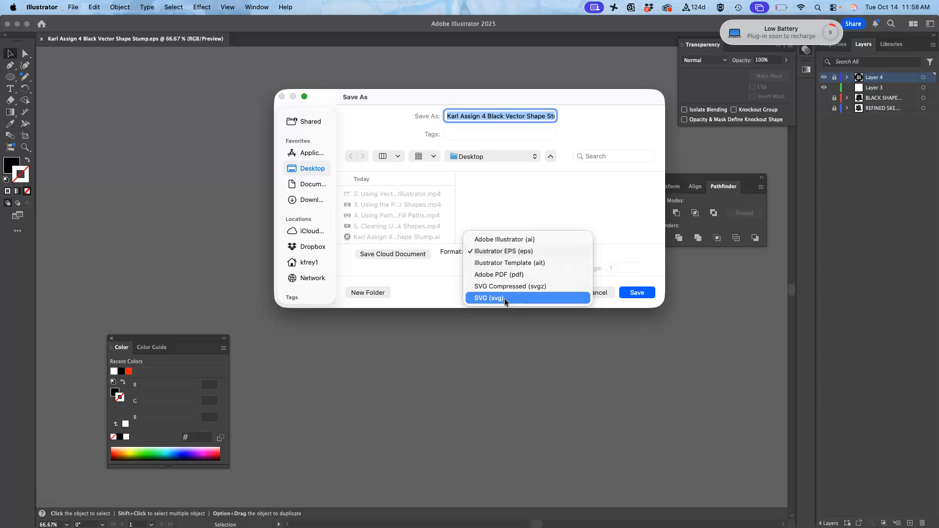
left_click(504, 299)
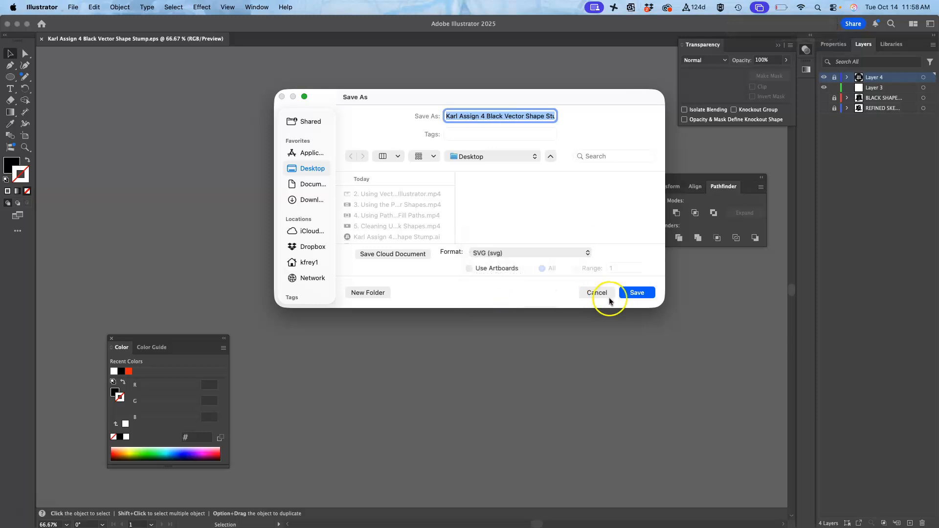
left_click(636, 292)
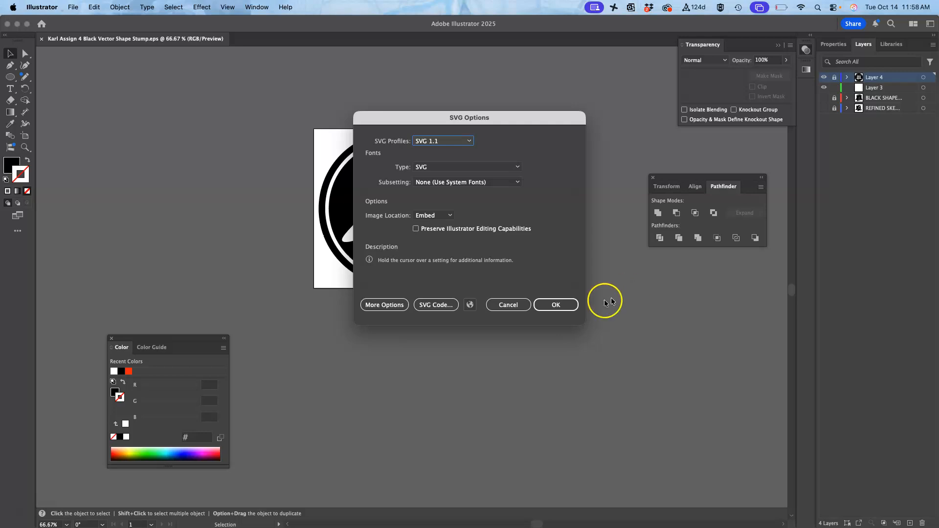
left_click(558, 304)
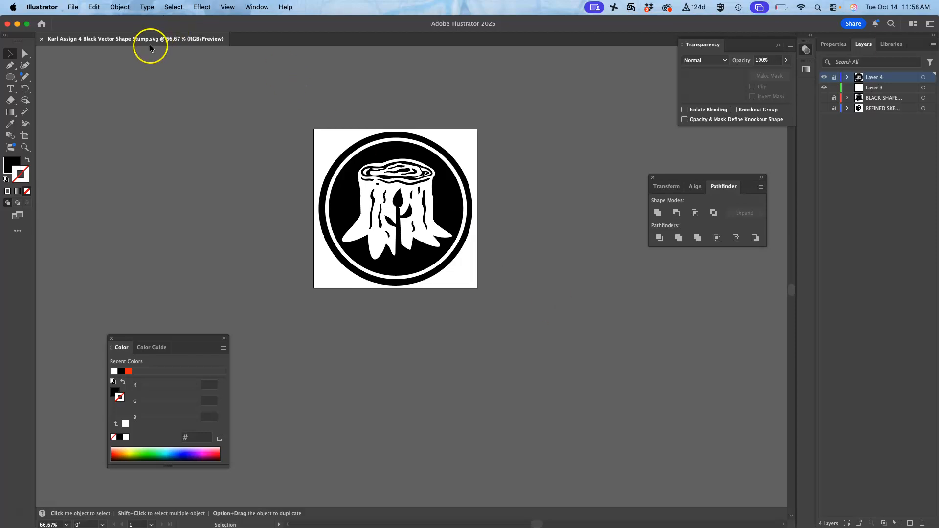
Switch to Finder, move the badge's EPS file from the desktop into the Assign. #4 folder and tag it purple.
left_click(32, 10)
left_click(55, 117)
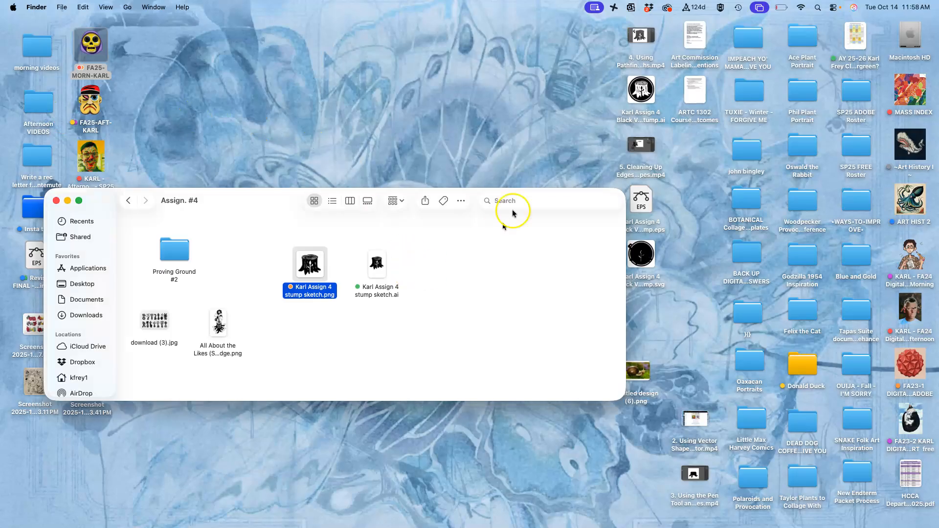
left_click(558, 200)
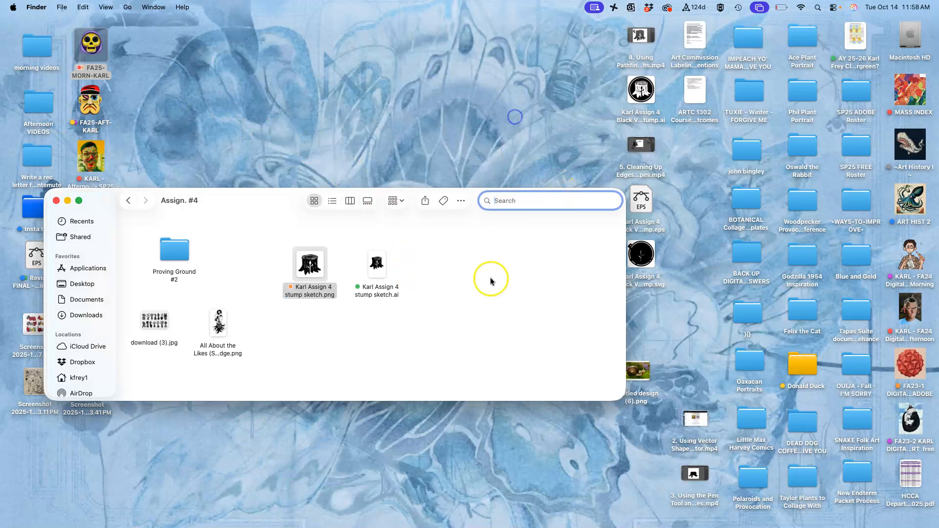
left_click_drag(641, 201, 440, 257)
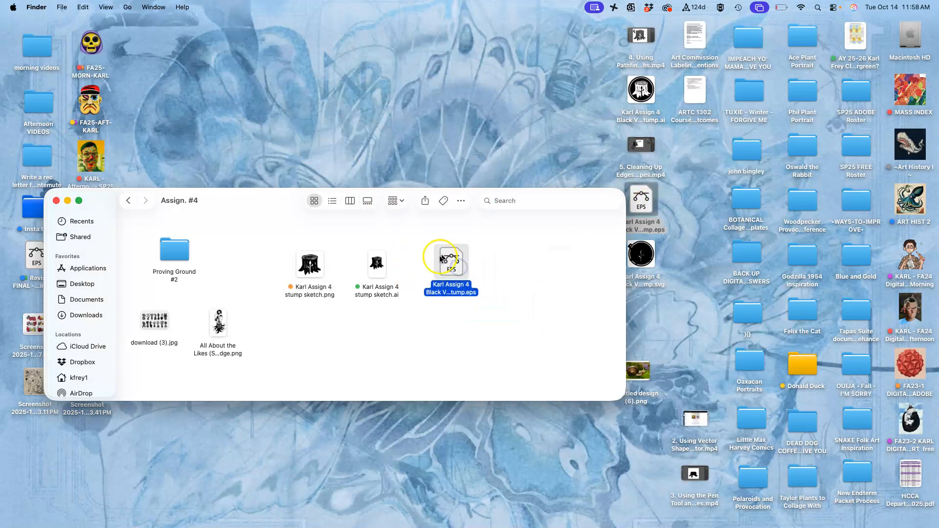
right_click(455, 275)
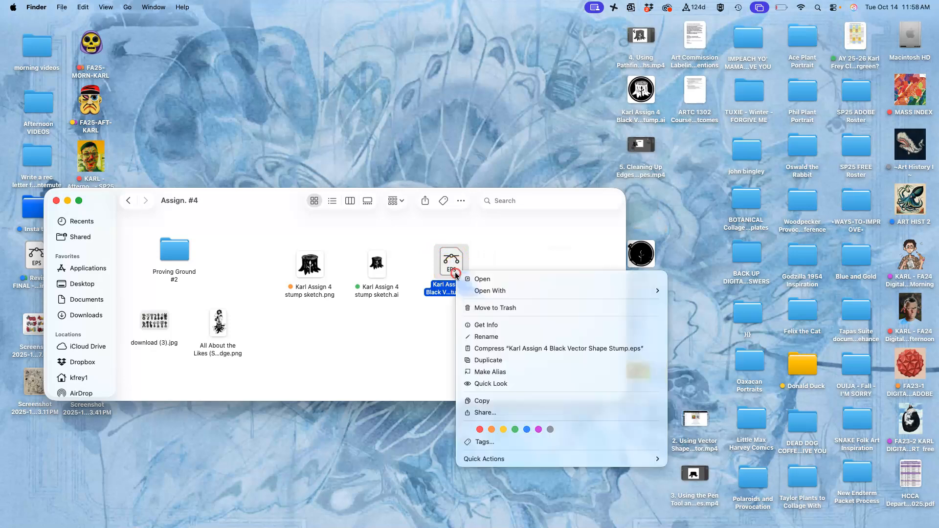
left_click(538, 430)
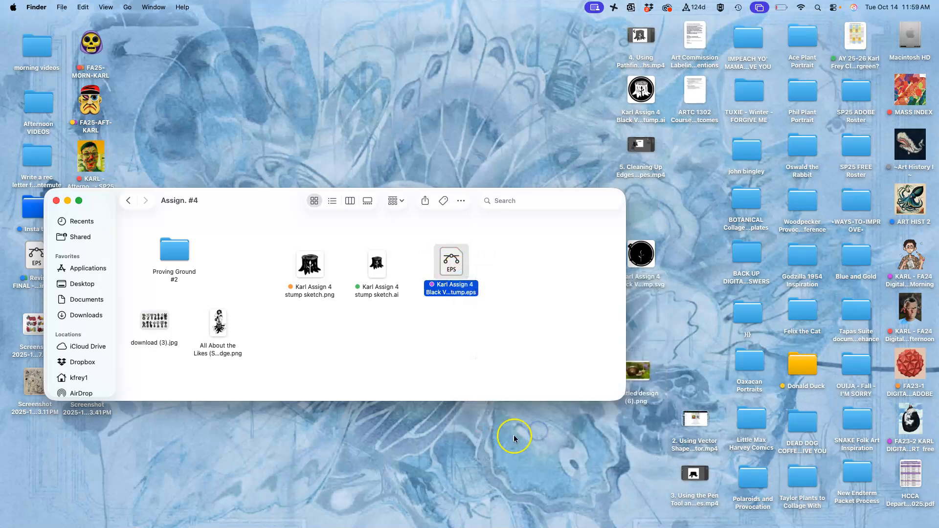
Move the badge's SVG file from the desktop into the Assign. #4 folder and tag it purple.
left_click_drag(244, 196, 209, 135)
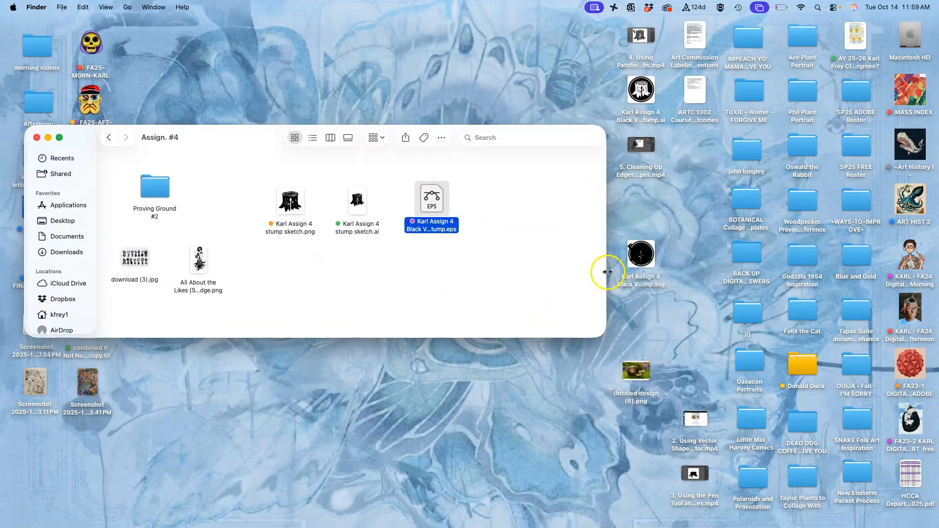
left_click_drag(642, 258, 501, 200)
right_click(506, 203)
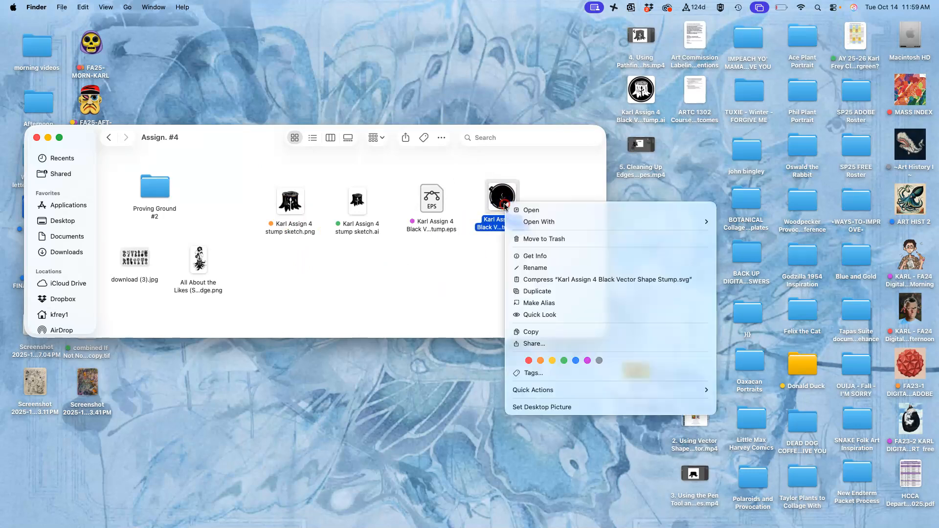
left_click(586, 361)
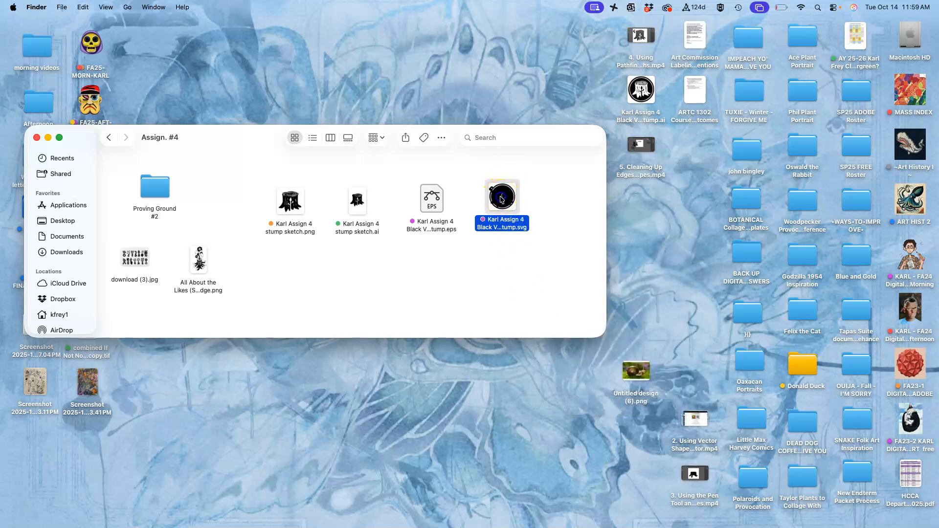
Open the SVG badge in Illustrator to check it, and try opening the EPS file, cancelling its rasterization.
double_click(502, 200)
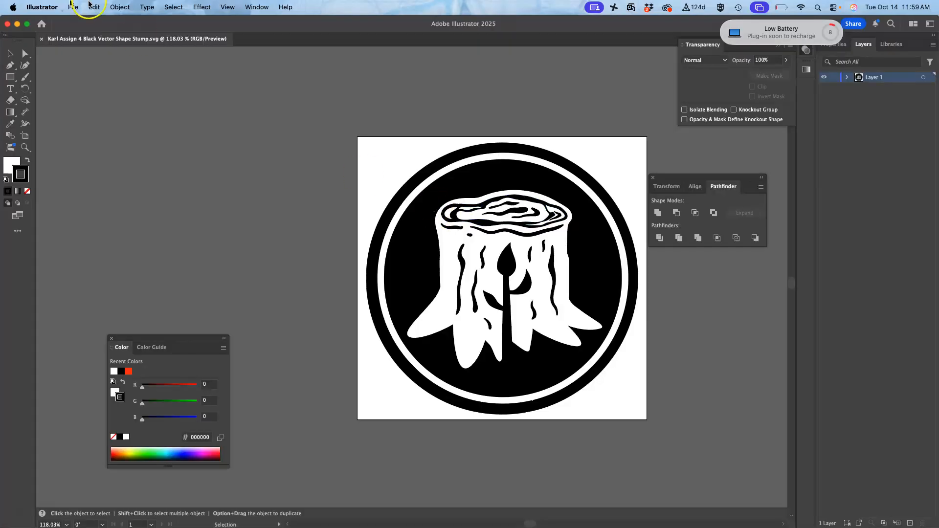
left_click(16, 24)
double_click(431, 198)
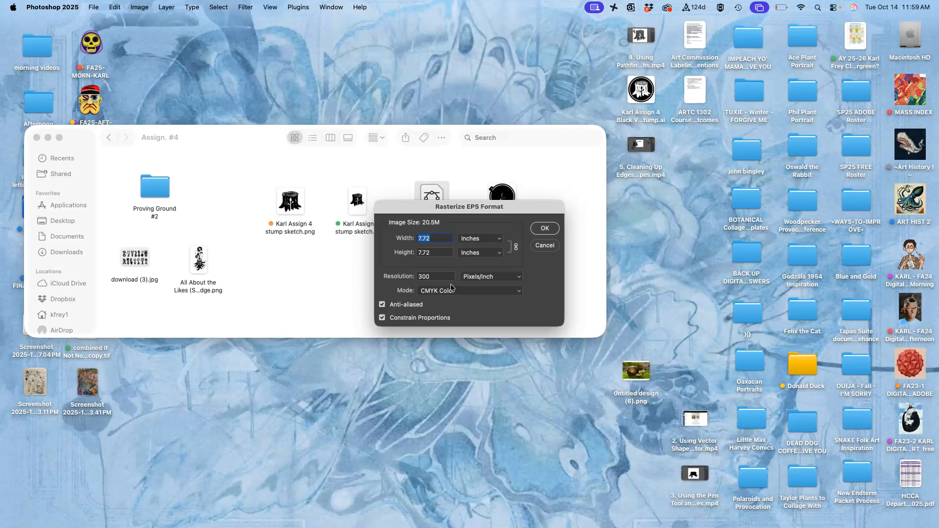
left_click(544, 247)
left_click(460, 274)
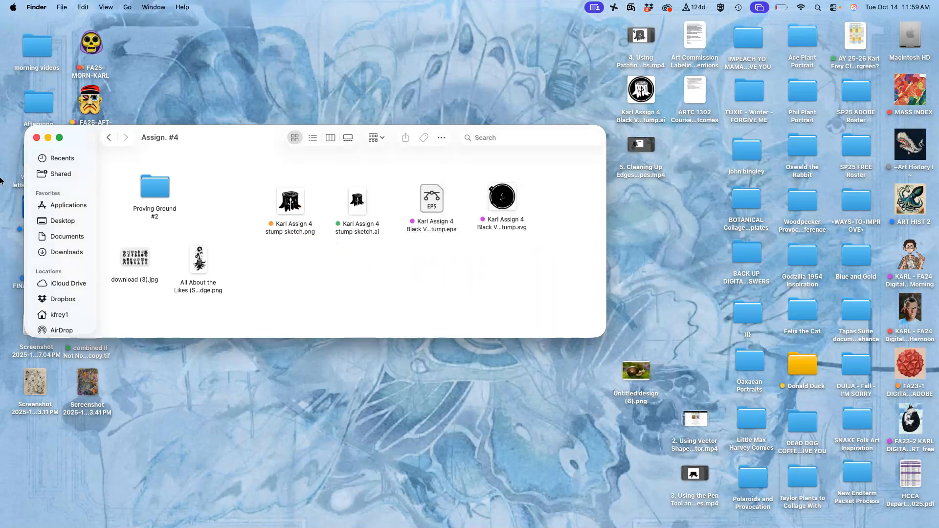
Switch to Photoshop and set up a new document 8 inches wide and 10 inches high at 350 pixels/inch.
mouse_move(1, 181)
left_click(3, 145)
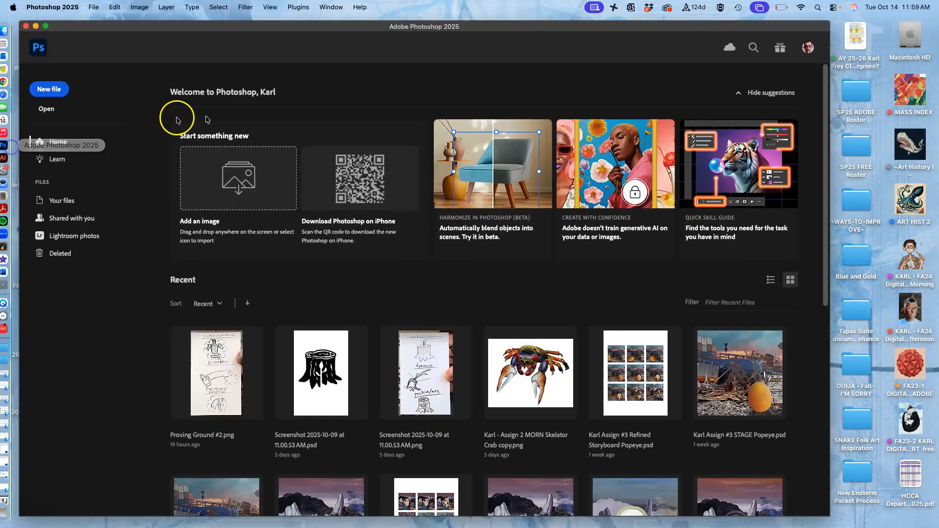
left_click(92, 8)
left_click(96, 21)
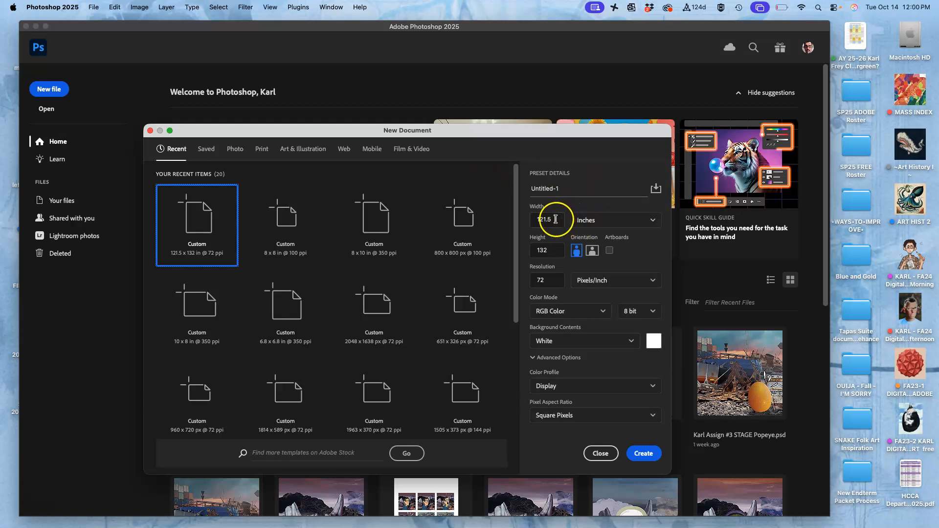
left_click_drag(558, 220, 525, 220)
type("8")
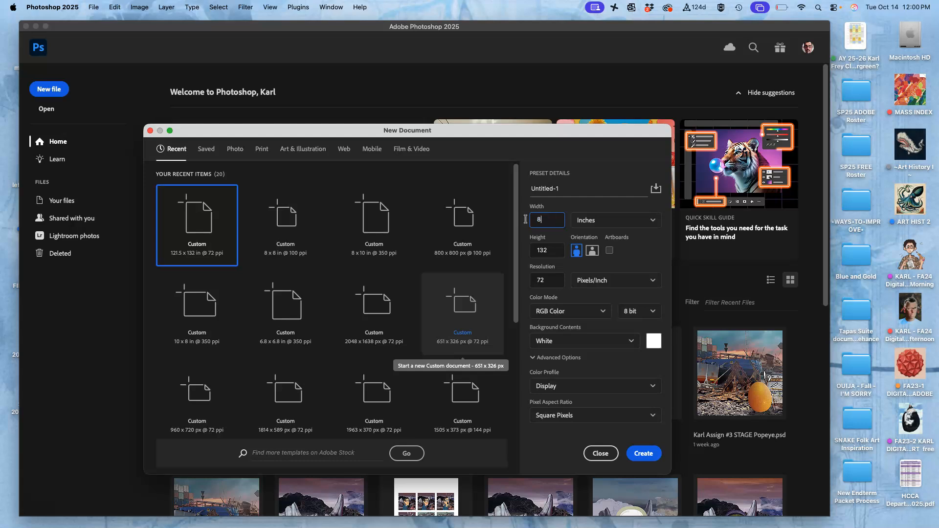
left_click_drag(552, 251, 520, 252)
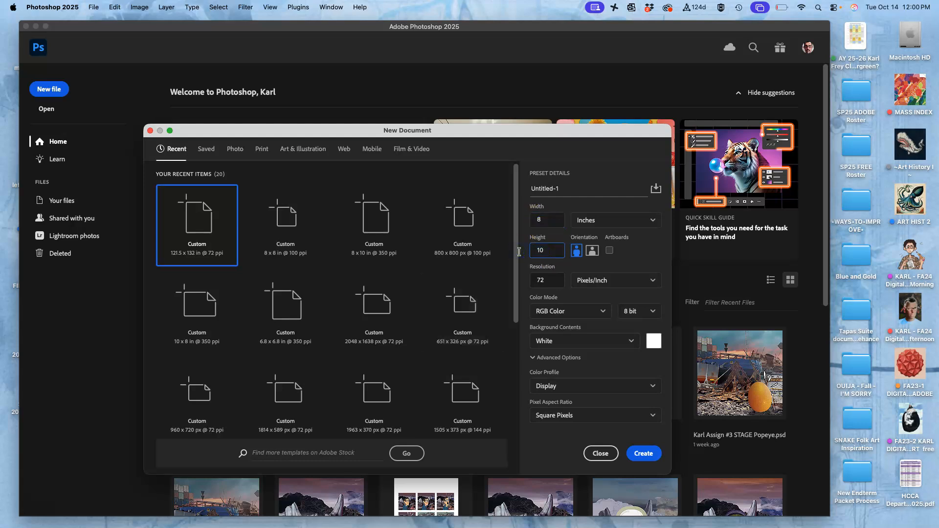
type("10")
left_click_drag(543, 280, 525, 280)
type("350")
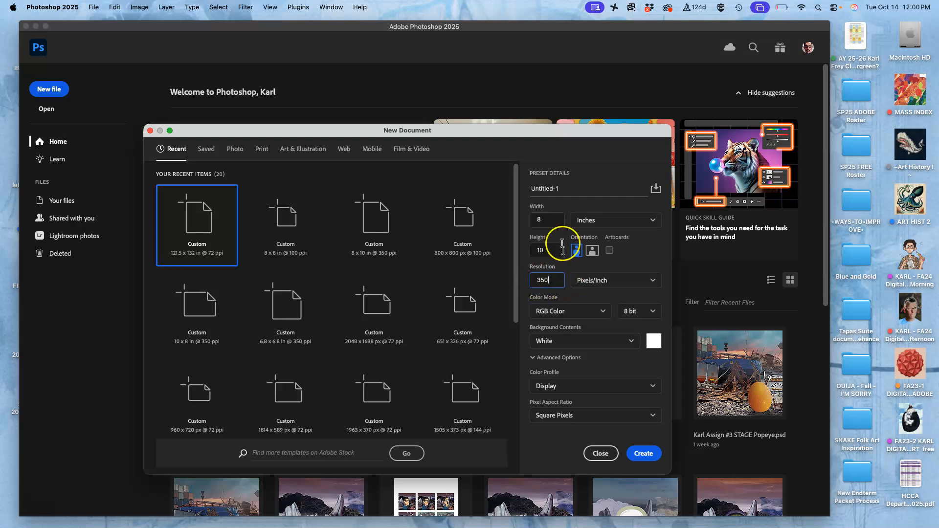
left_click_drag(560, 188, 523, 187)
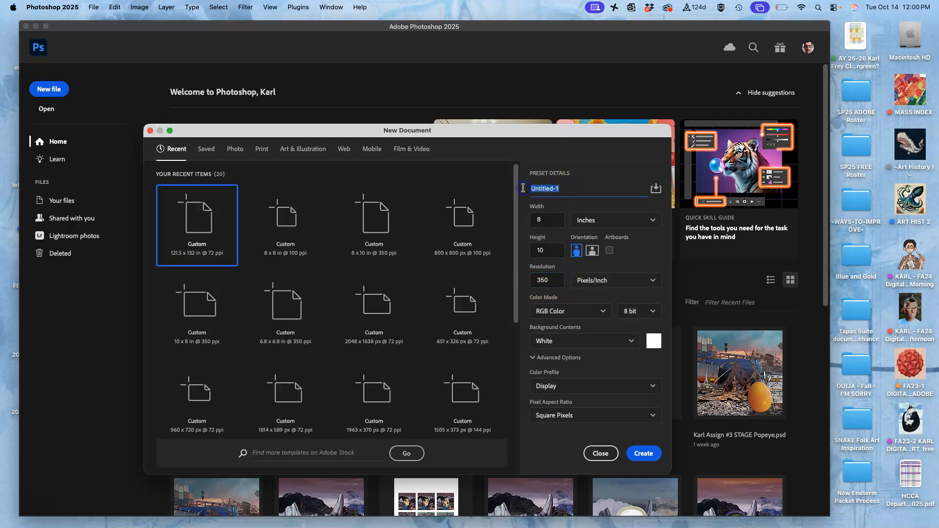
type("Karl - Assign 4 Black Logo")
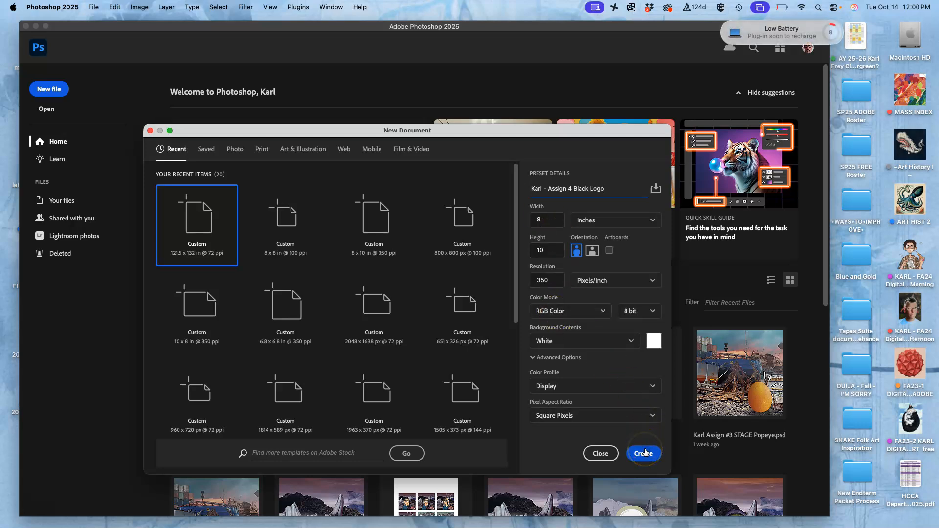
triple_click(613, 190)
key("BackSpace")
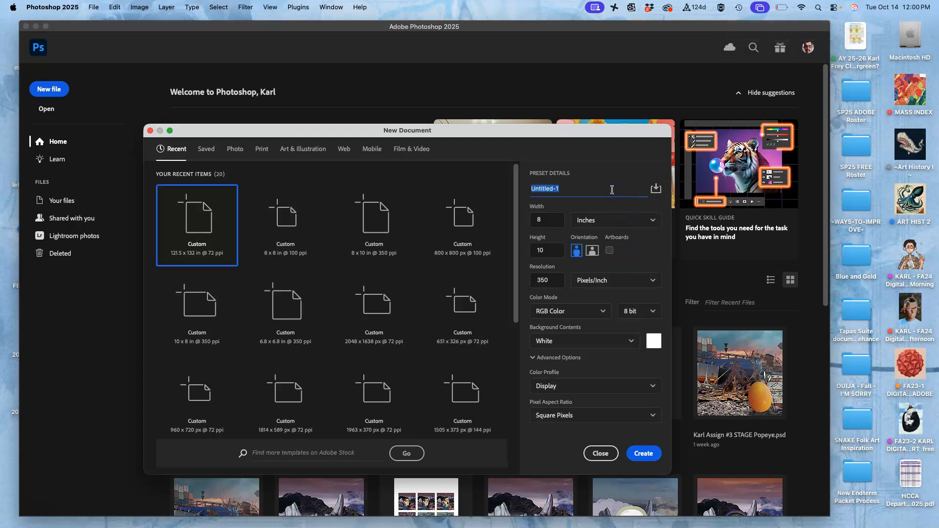
Name the new document with the designer's first name followed by "Assign 4 Black Logo Stump" and create it.
type("Karl Assign")
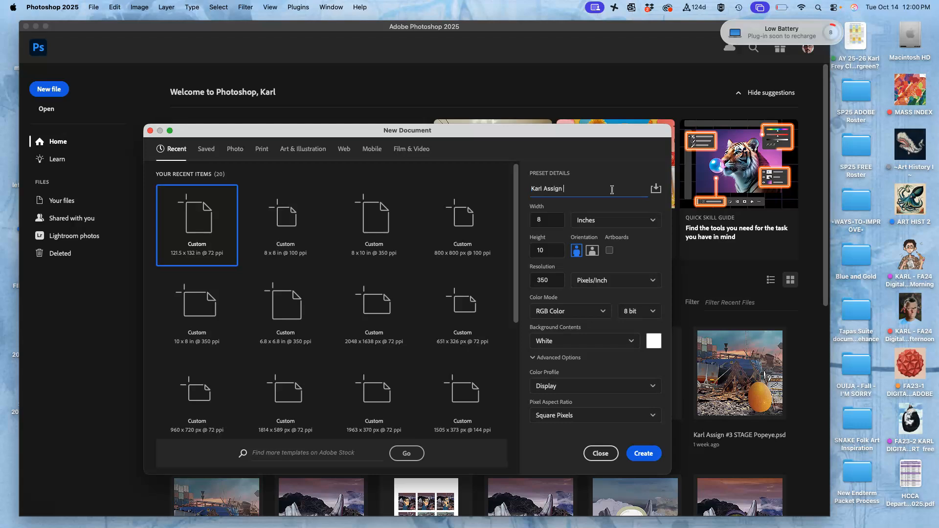
type(" 4 Black Logo S")
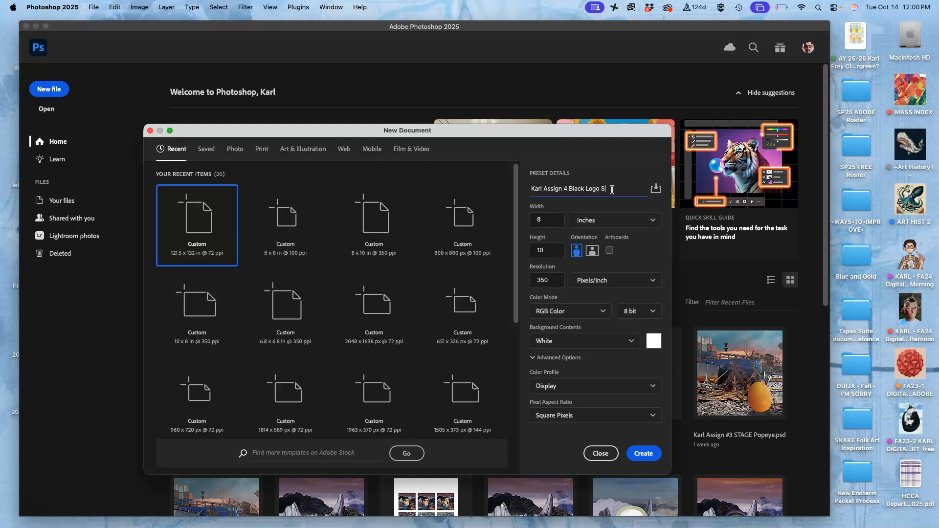
type("tump")
left_click(644, 455)
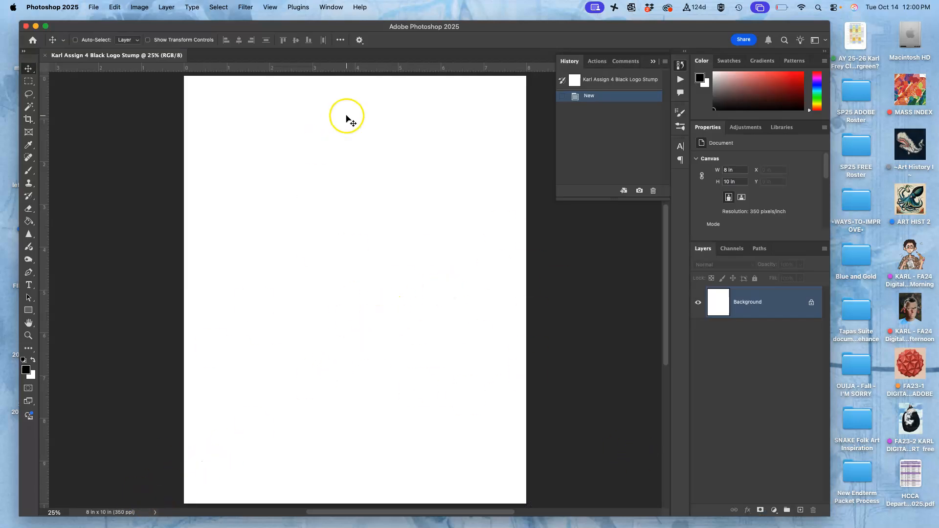
Place the badge's EPS file from the Assign. #4 Finder folder into the new blank document.
left_click_drag(315, 25, 308, 263)
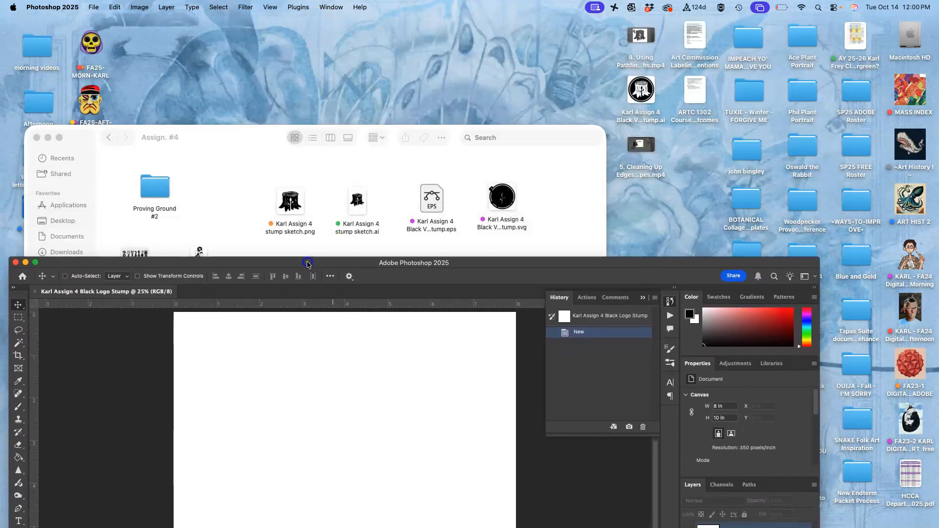
left_click(434, 202)
left_click_drag(434, 201, 381, 434)
left_click_drag(352, 262, 348, 26)
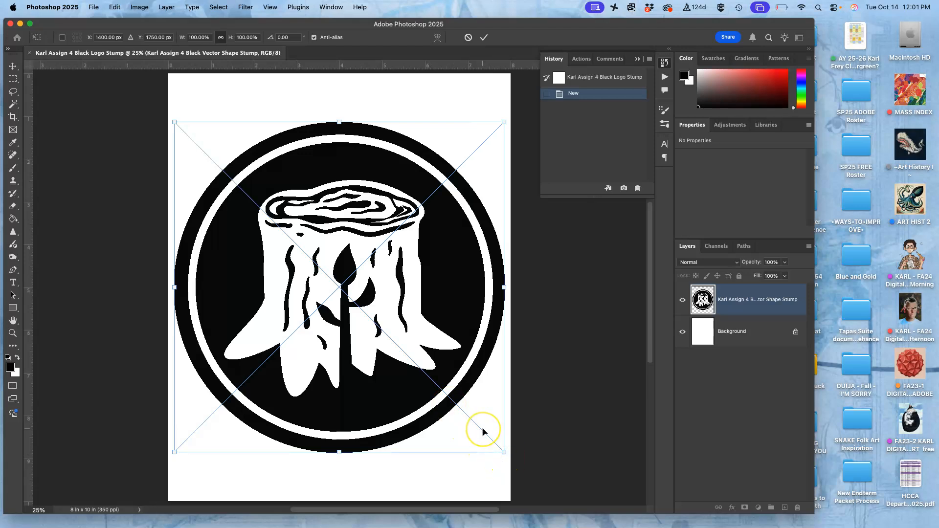
Scale the placed badge proportionally about its centre to about 84.6% and commit the placement.
key("super+minus")
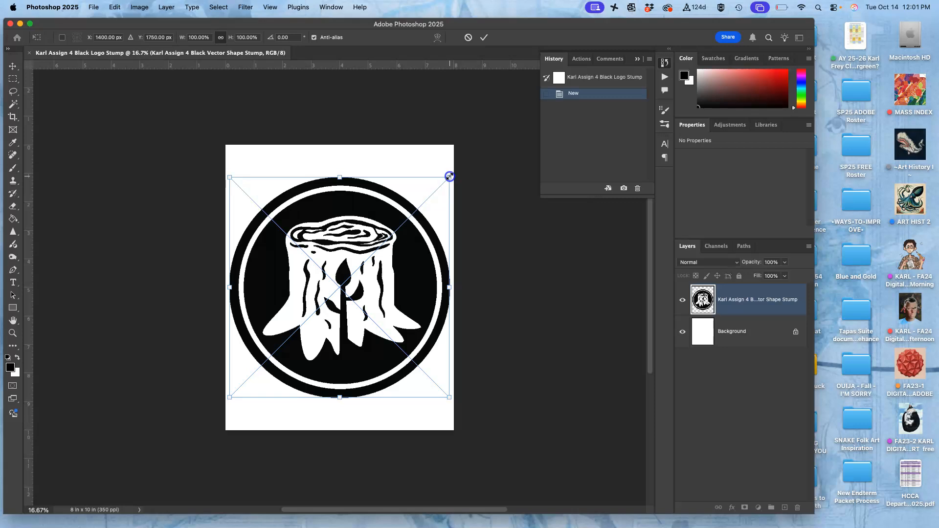
left_click_drag(450, 176, 433, 193)
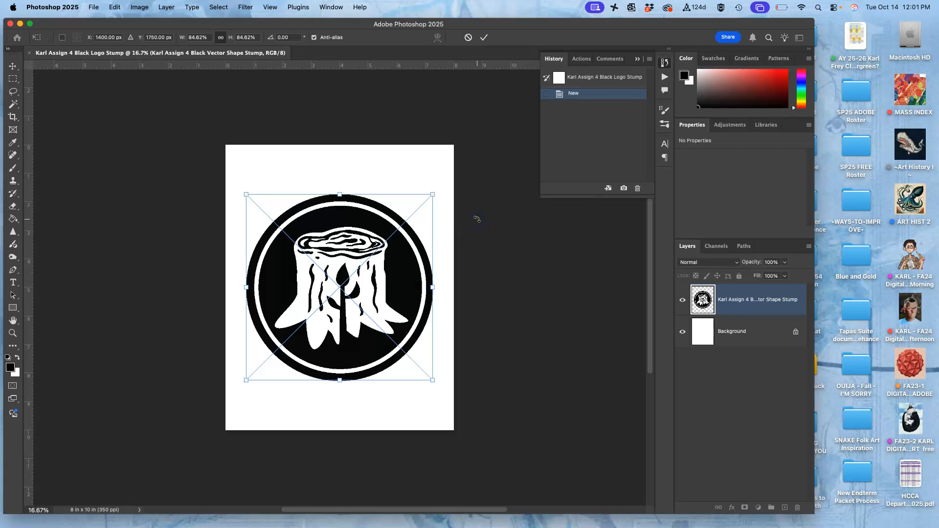
key("Return")
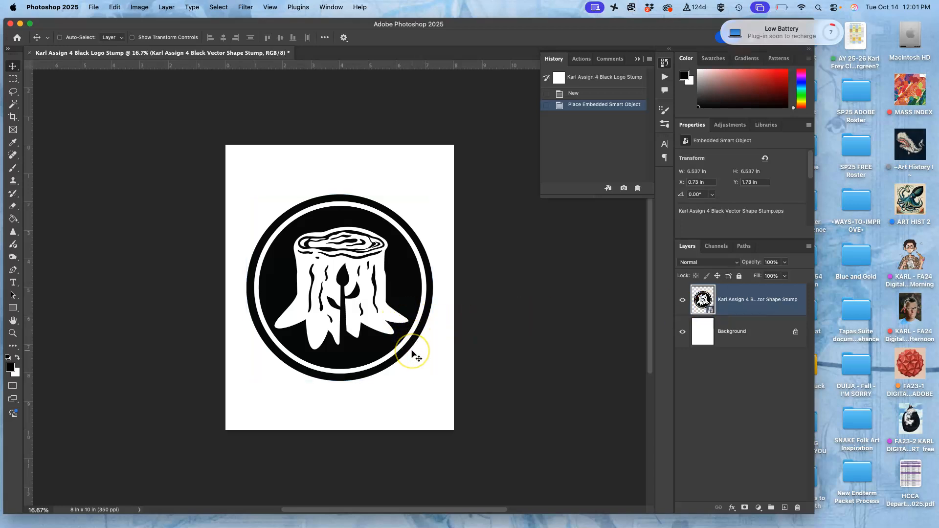
Examine the edges of the placed badge at high magnification, then view the whole canvas again.
scroll(412, 352, "up", 8)
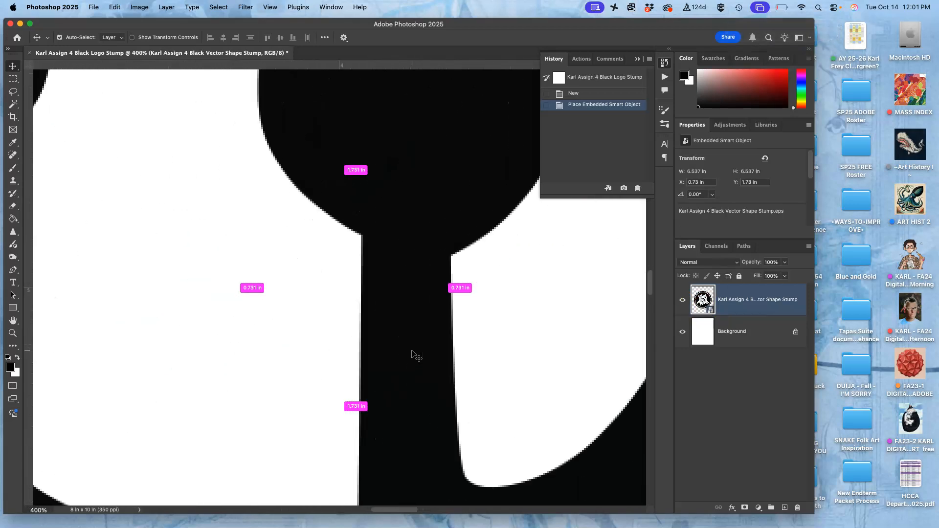
scroll(411, 352, "up", 6)
left_click_drag(412, 352, 198, 418)
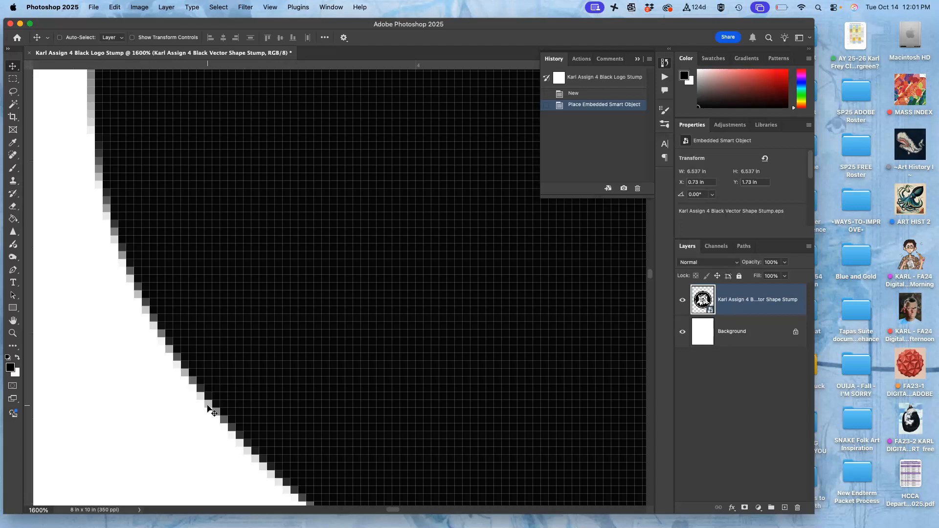
scroll(208, 409, "down", 10)
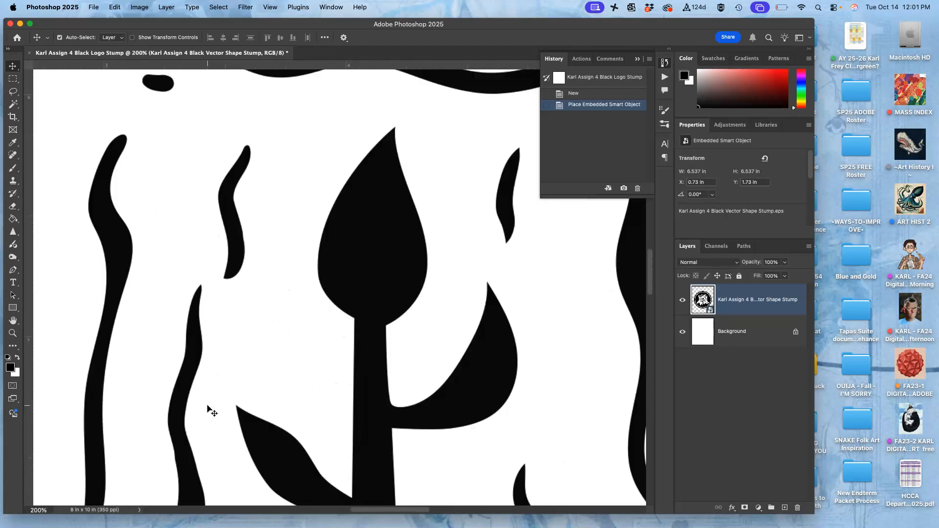
scroll(208, 409, "down", 5)
left_click(302, 332)
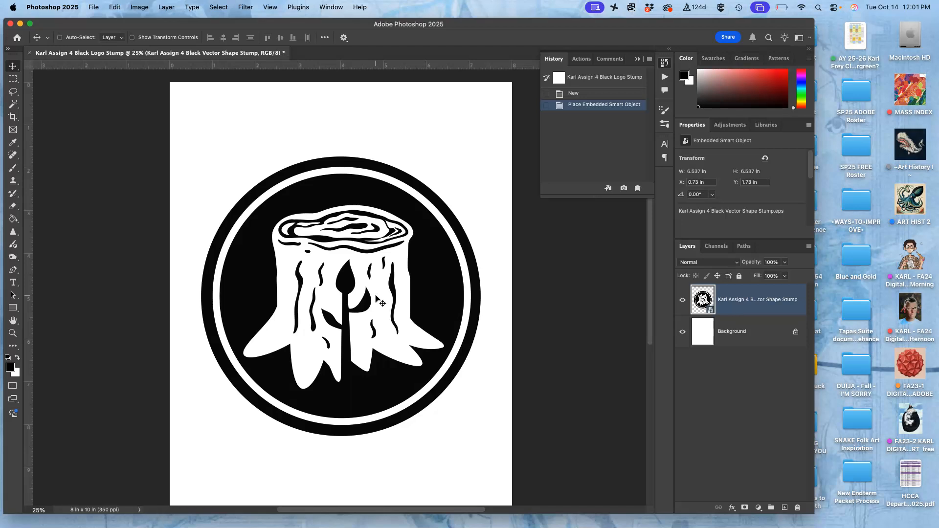
key("super+minus")
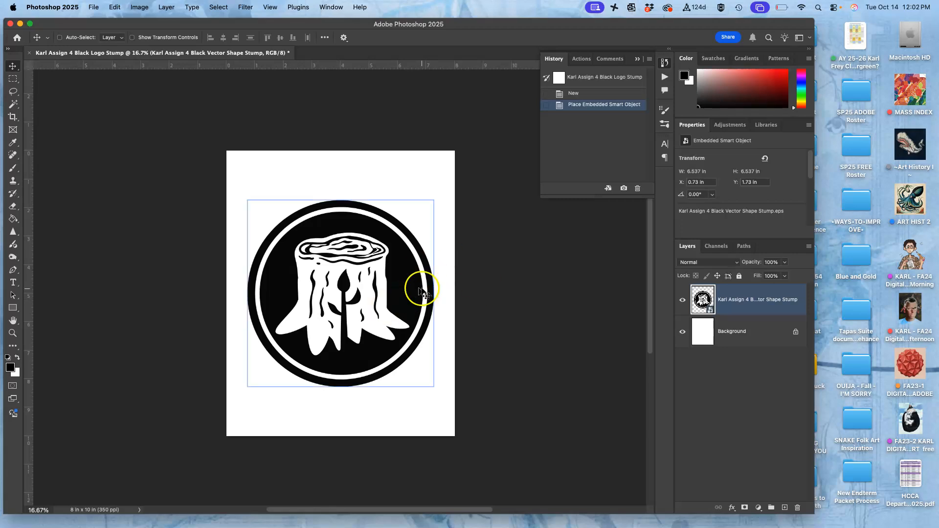
Save the document in Photoshop format in the Assignment #4 folder, keeping the document name and embedded color profile.
left_click(94, 7)
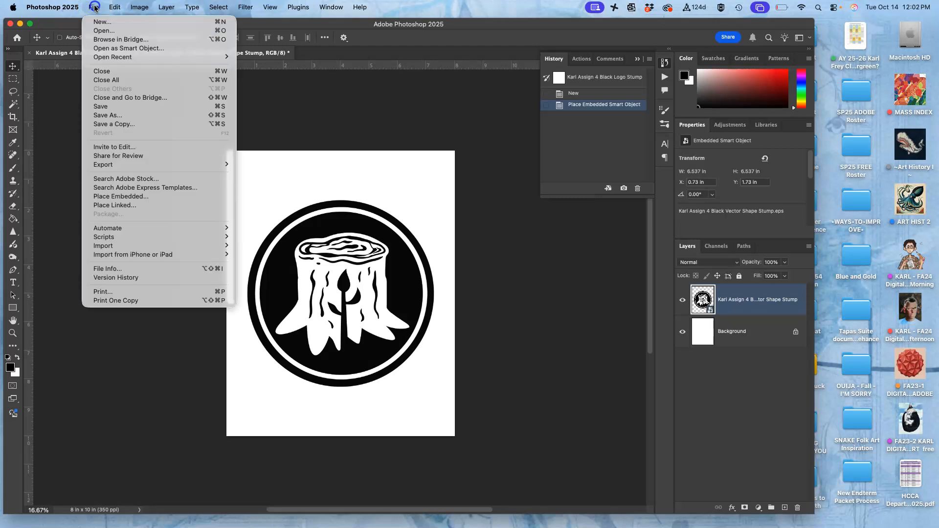
left_click(112, 106)
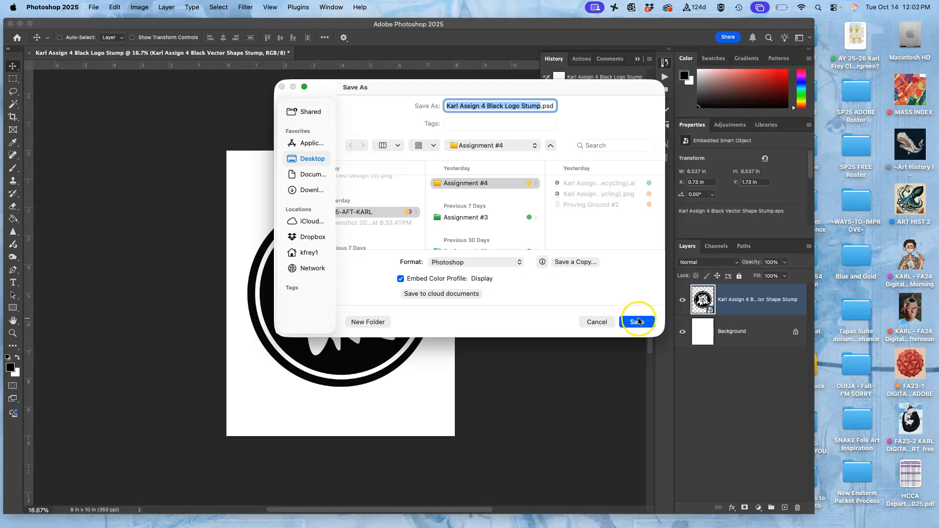
left_click(638, 322)
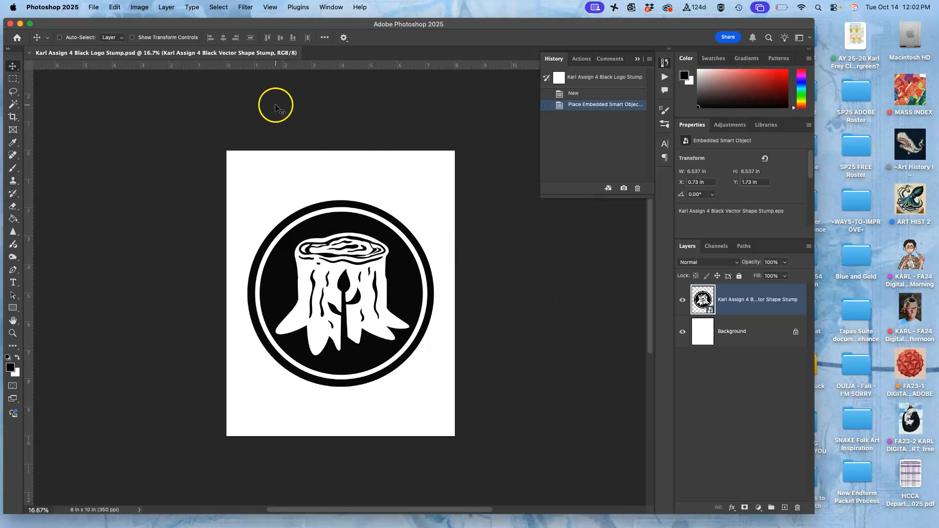
Hide the white Background layer behind the badge.
left_click(682, 332)
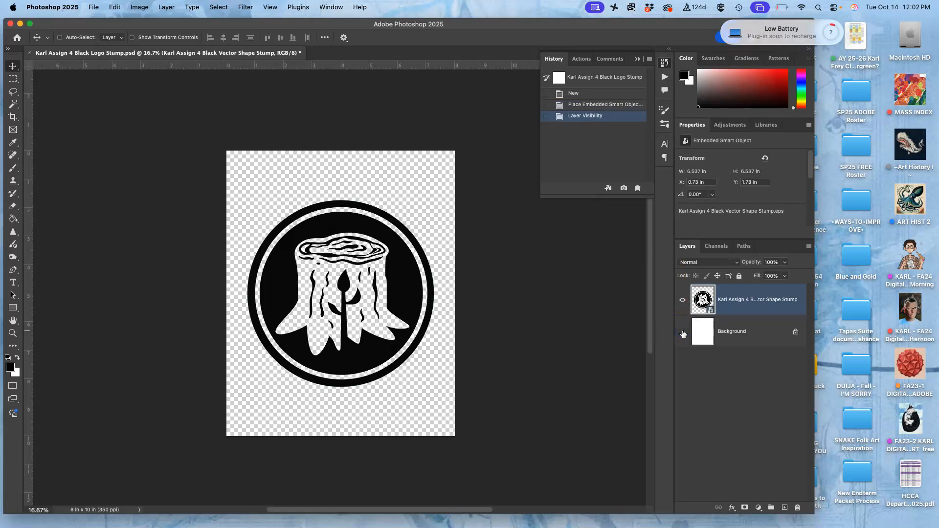
left_click(794, 10)
left_click(793, 10)
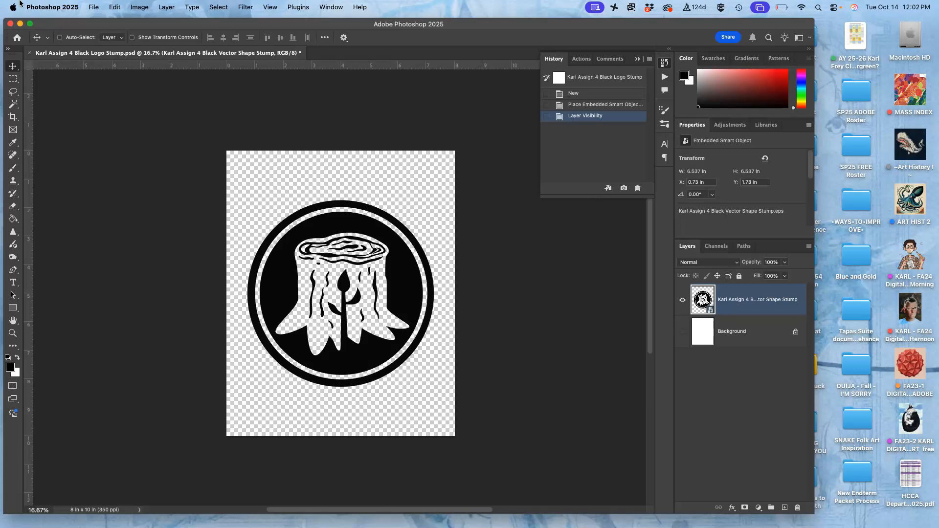
Save a PNG copy of the badge to the Desktop with the Large file size (Fastest saving) option.
left_click(92, 7)
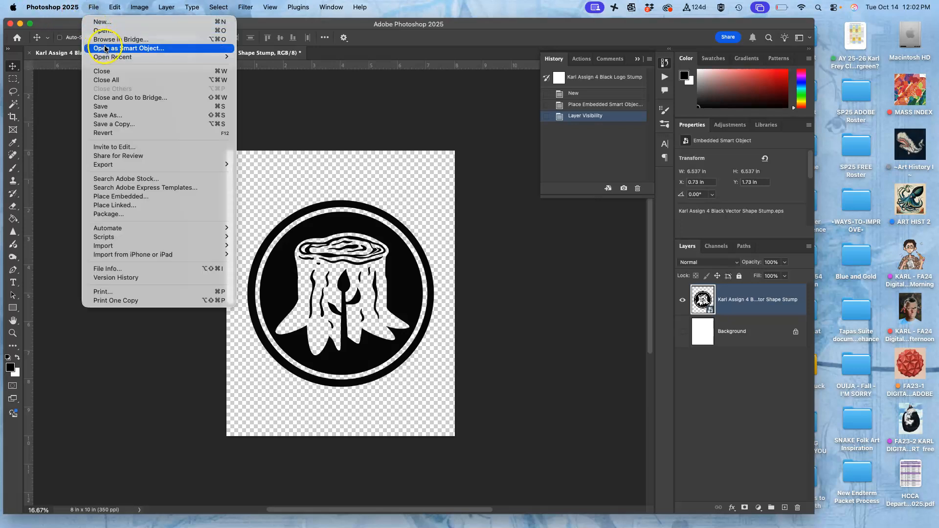
left_click(109, 126)
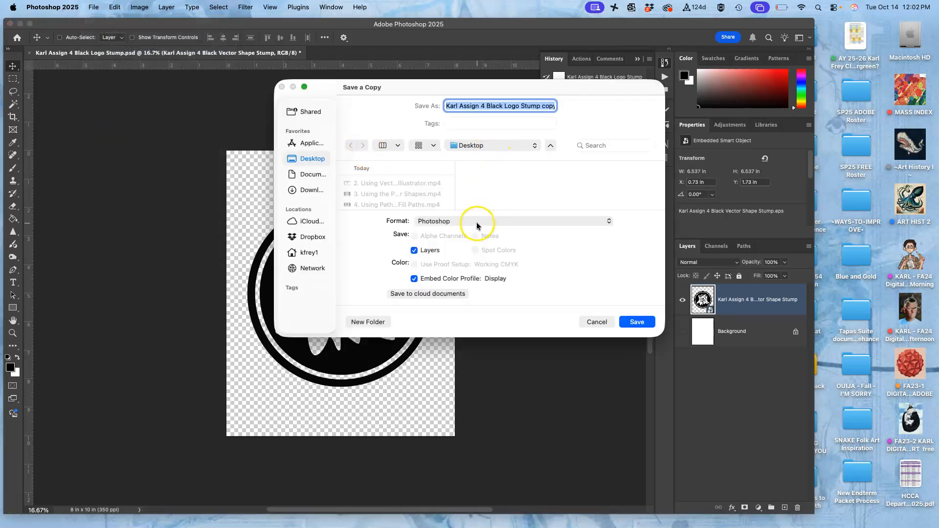
left_click(477, 226)
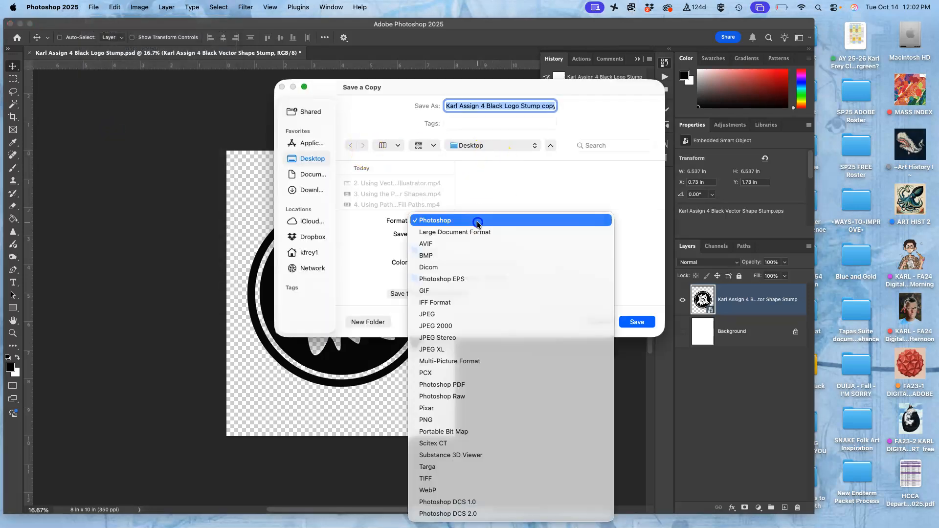
left_click(457, 424)
left_click(631, 321)
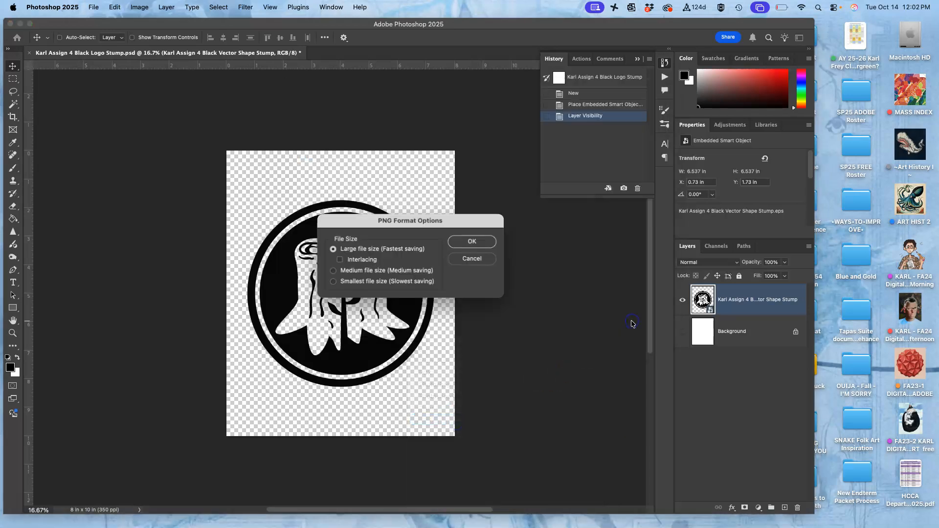
left_click(464, 243)
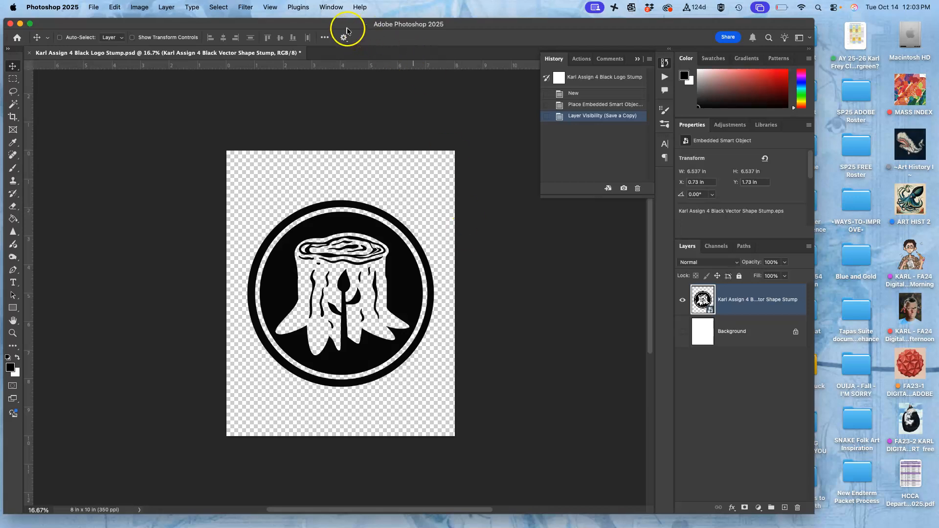
Switch to Chrome and open the instructor example post in the Assignment #4 discussion for editing.
left_click_drag(347, 28, 472, 210)
mouse_move(6, 128)
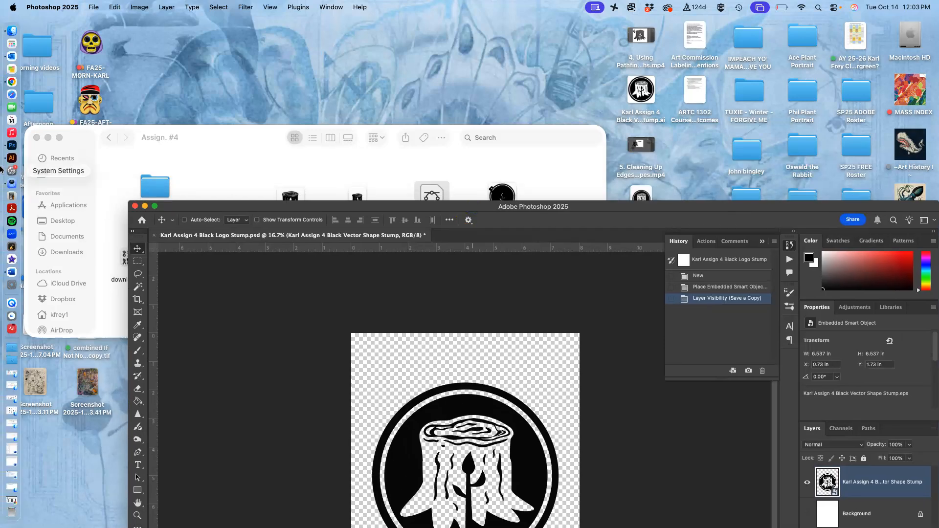
left_click(11, 82)
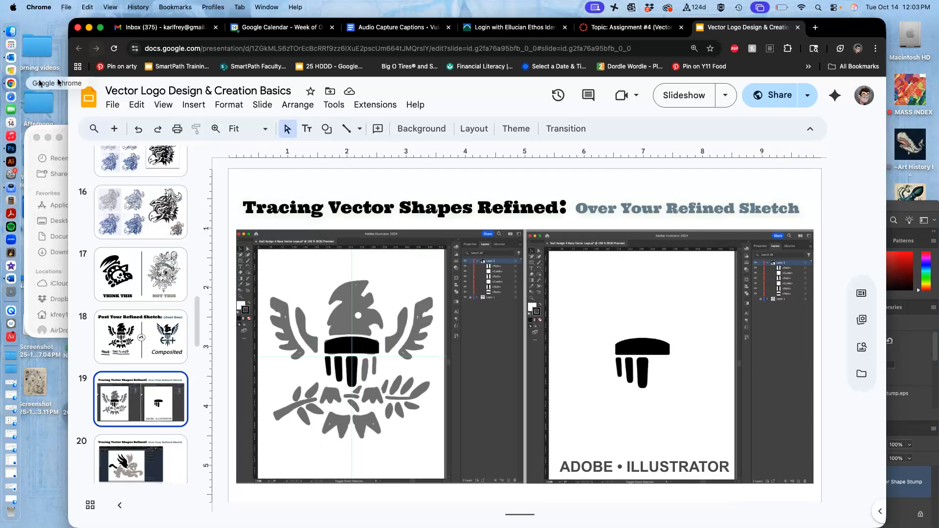
left_click(617, 27)
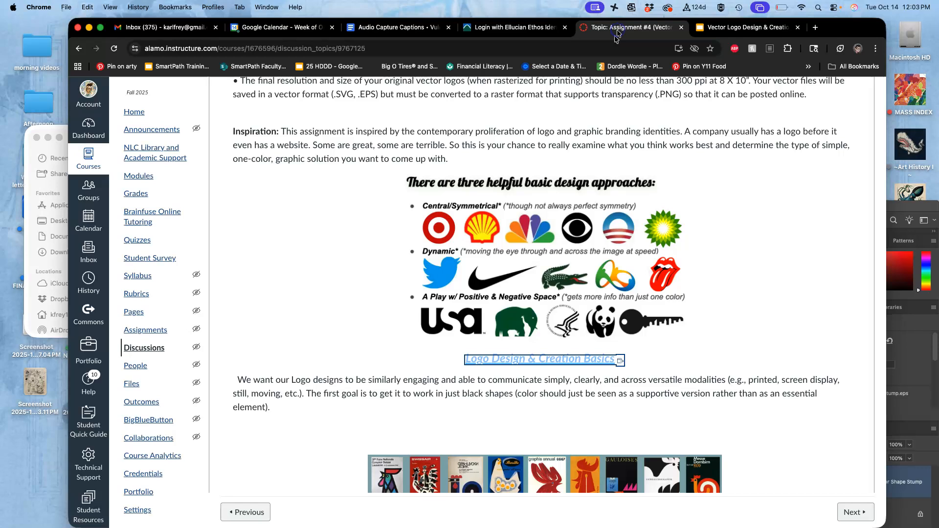
scroll(509, 292, "down", 20)
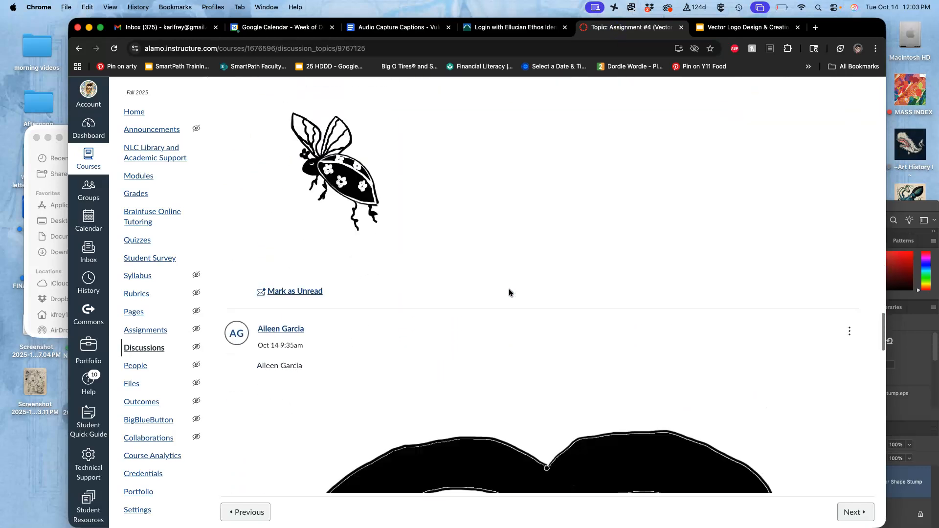
scroll(710, 184, "up", 3)
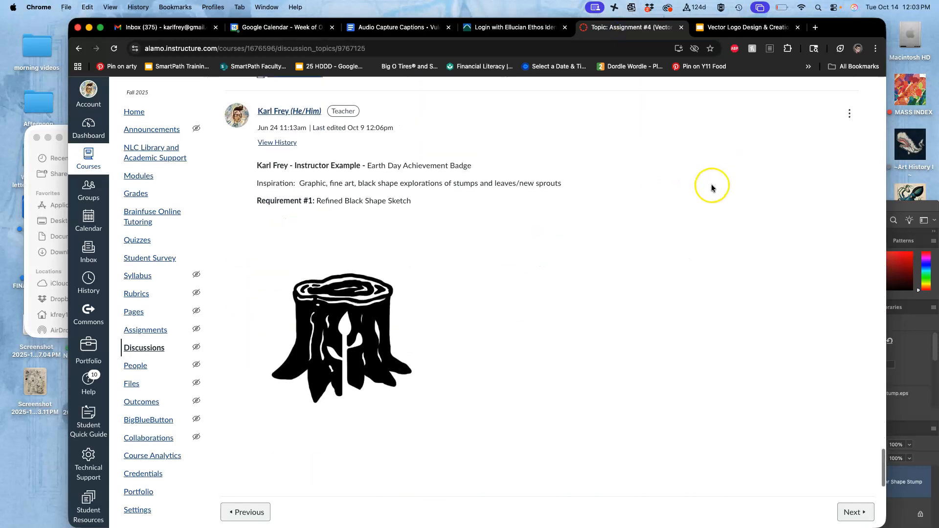
left_click(849, 142)
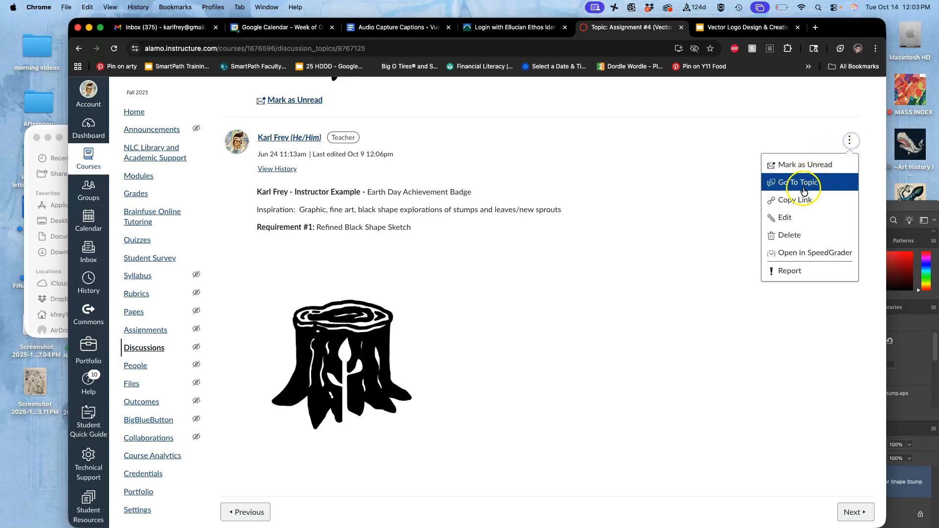
left_click(790, 218)
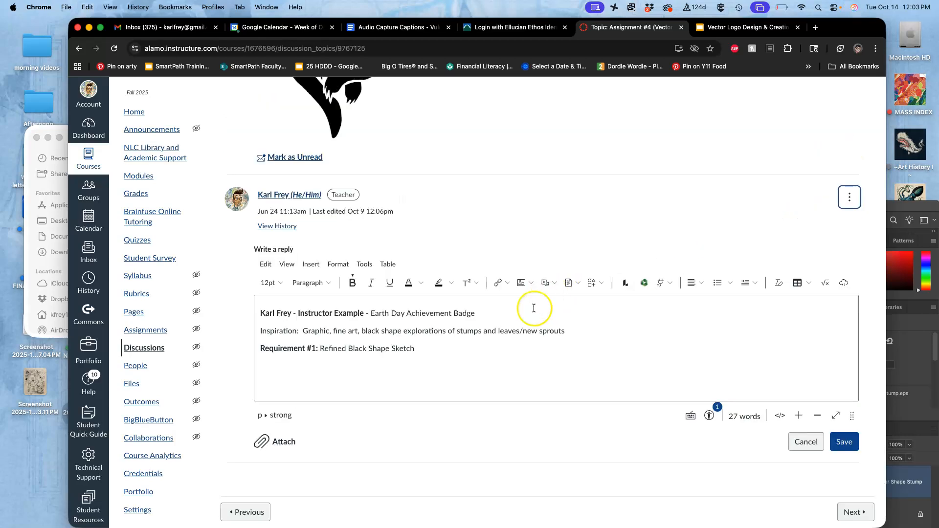
Copy the "Requirement #1: Refined Black Shape Sketch" line in the instructor example post.
scroll(518, 346, "down", 5)
scroll(517, 343, "up", 10)
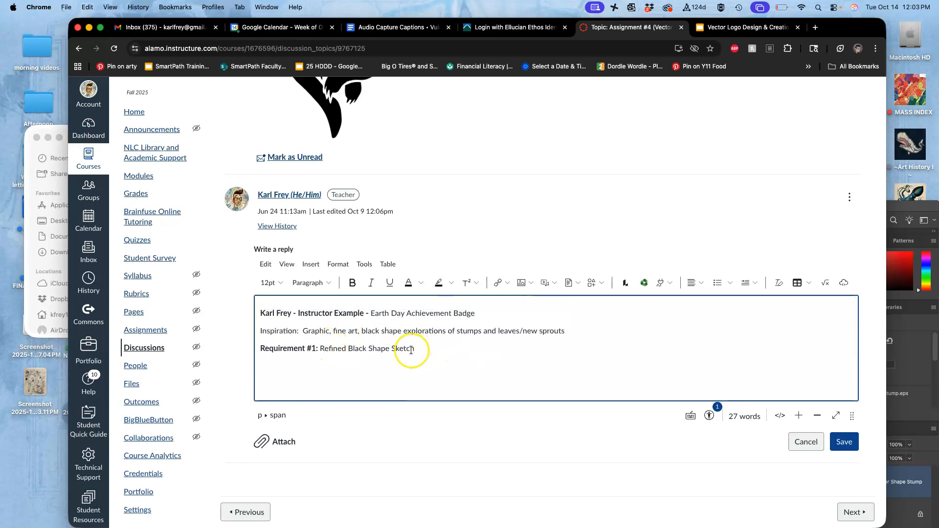
left_click_drag(413, 349, 247, 354)
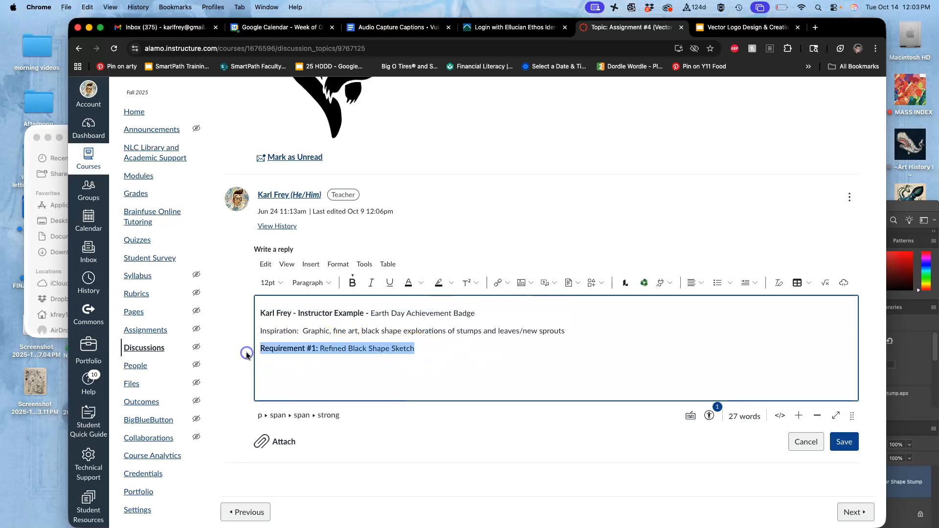
scroll(373, 367, "down", 5)
left_click(395, 365)
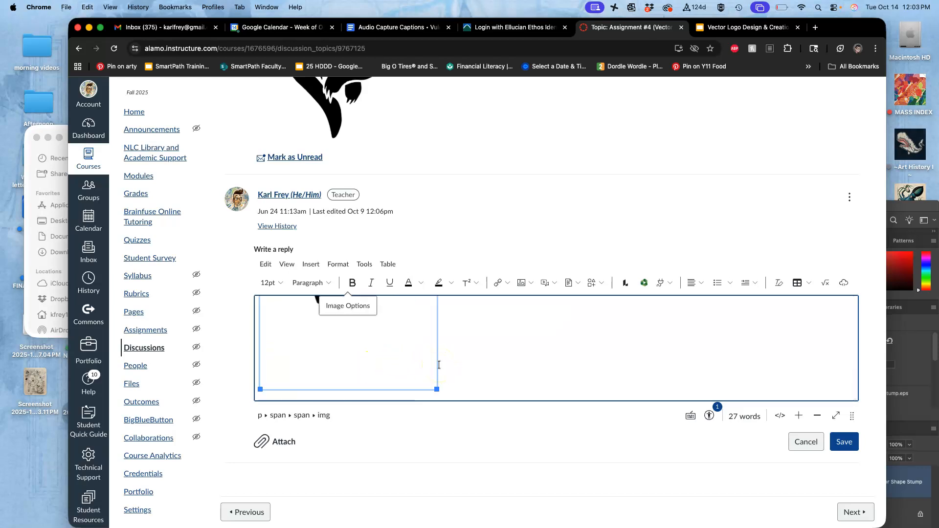
key("BackSpace")
key("super+z")
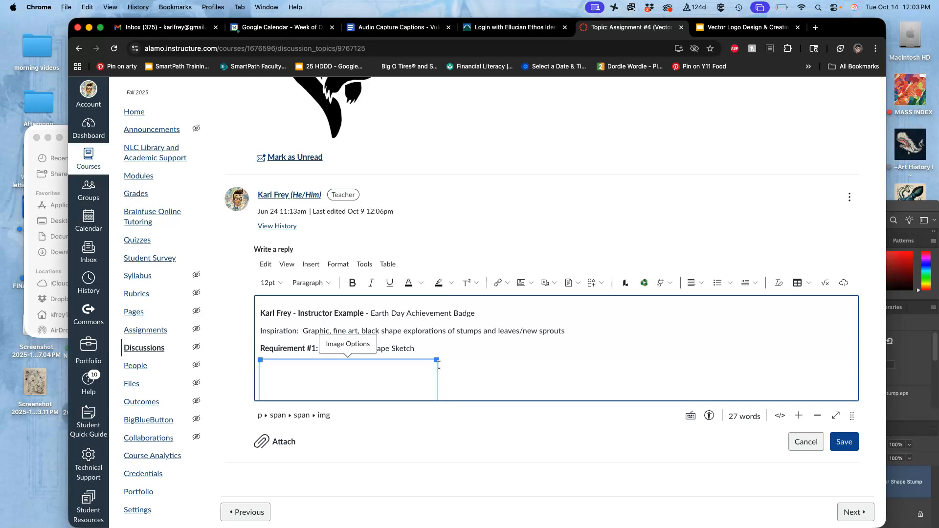
Paste the copied requirement line on the empty line below the stump sketch image.
scroll(444, 377, "down", 5)
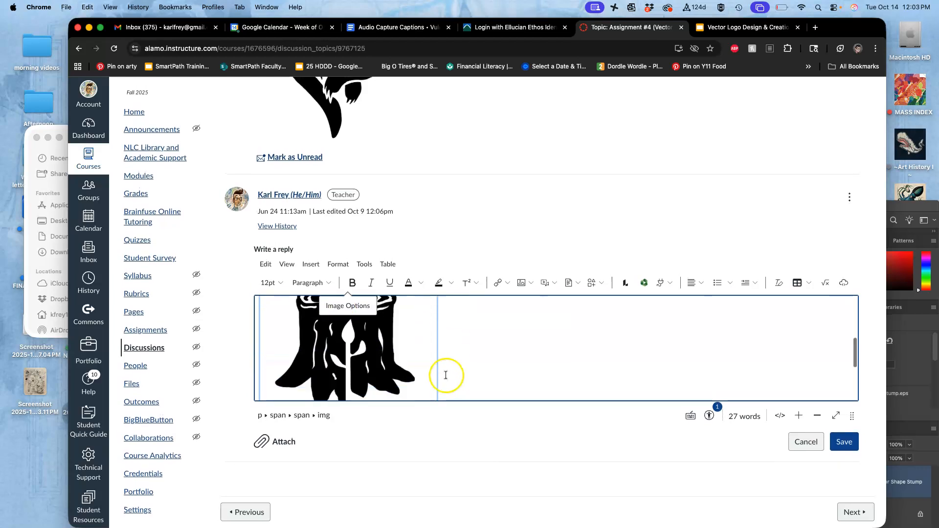
left_click(455, 368)
scroll(454, 368, "down", 2)
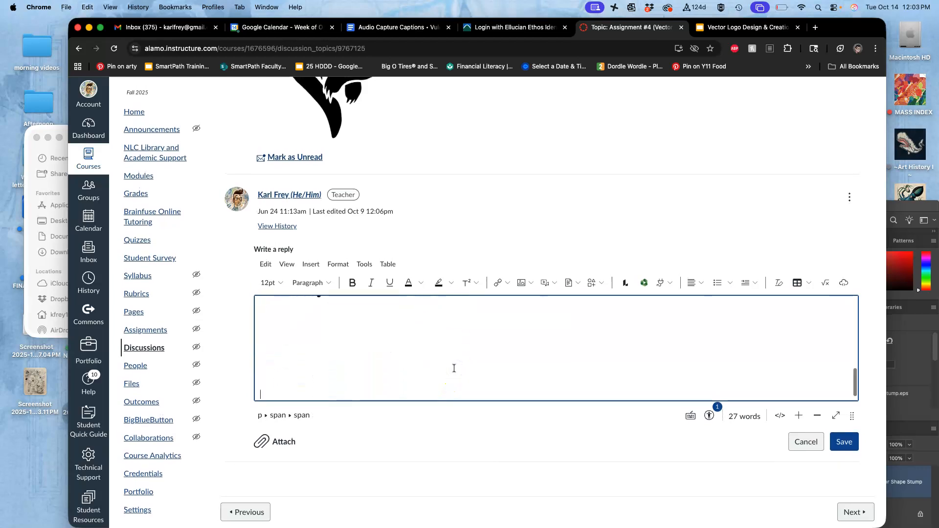
scroll(453, 369, "down", 3)
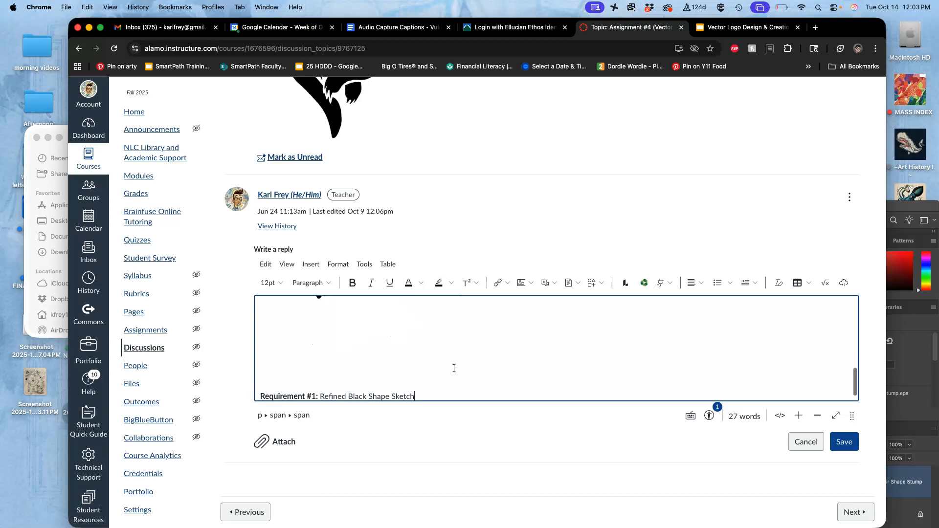
Rewrite the pasted line as "Requirement #2: Black Shape Vector, Saved as a .PNG with no background, 8"x10" @ 350 ppi" and start a new line.
left_click(314, 386)
key("BackSpace")
type("2")
left_click_drag(319, 383, 413, 388)
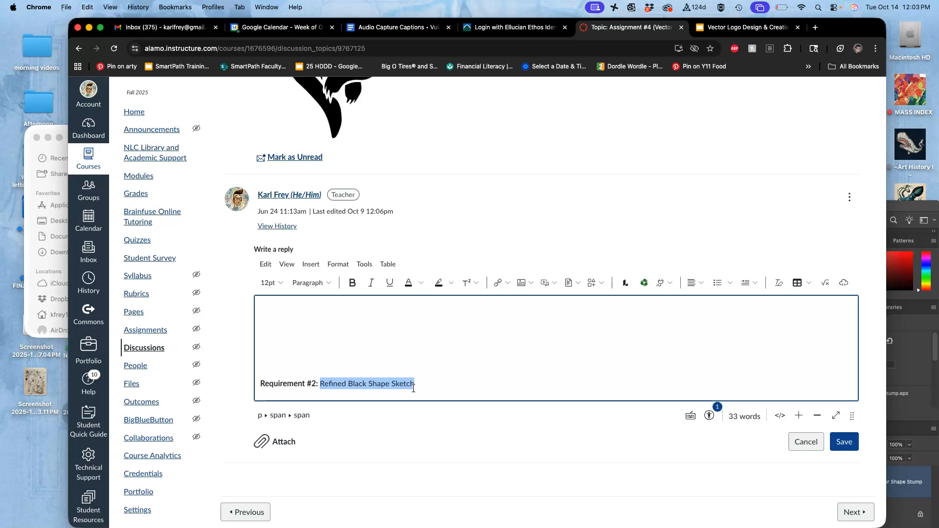
type("Black Shap")
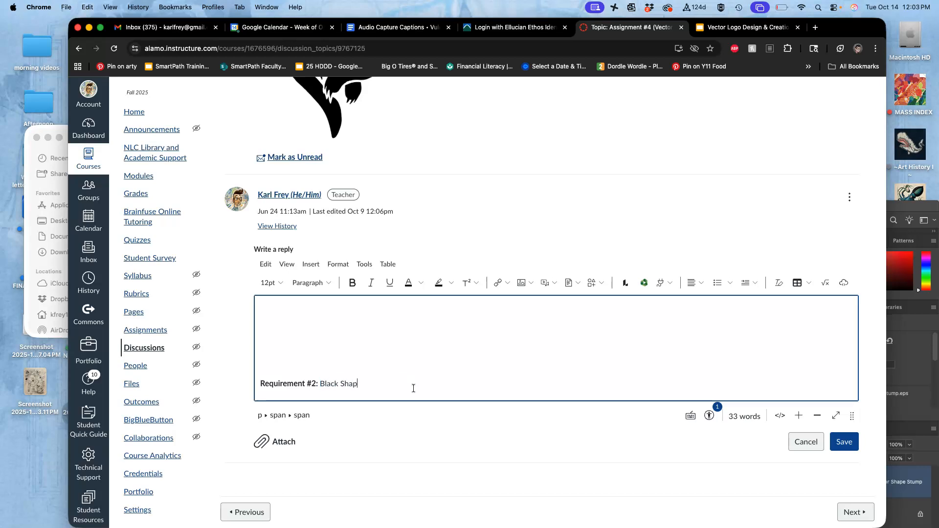
type("e Vector, Saved as a .PNG with no background, 8\"x10")
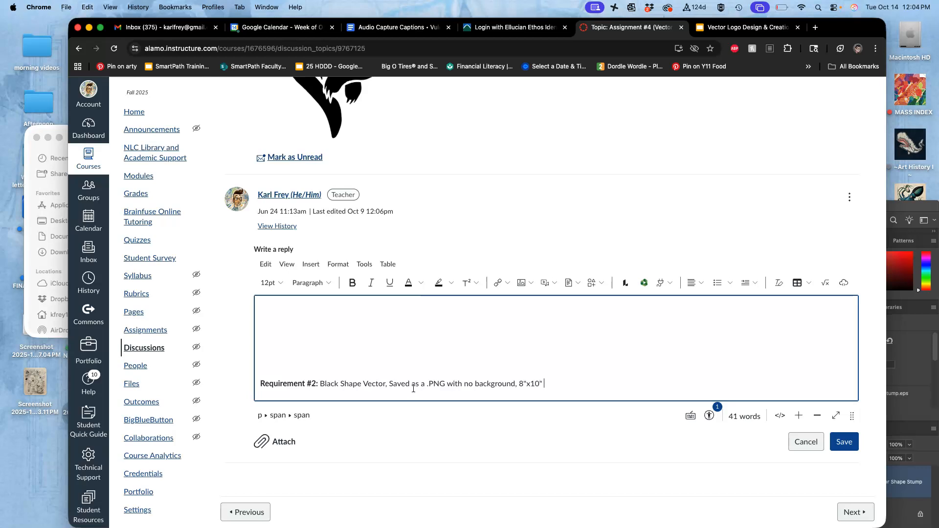
type("@ 350 ppi")
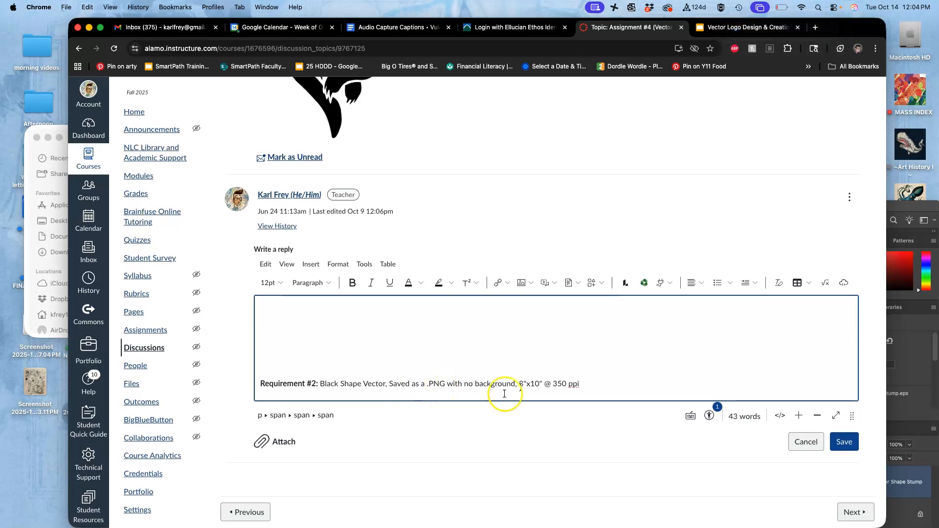
key("Return")
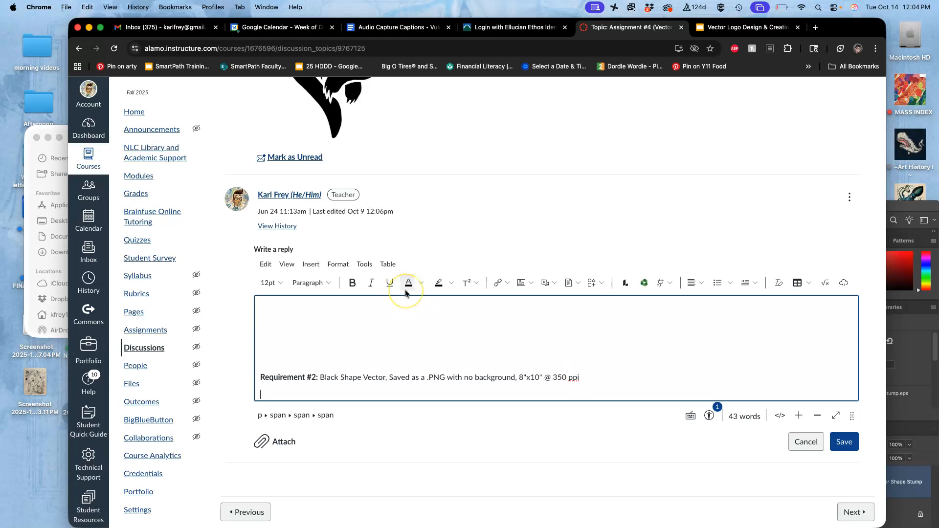
Reveal the desktop and tag the Black Logo Stump PNG copy orange and the matching PSD file green.
key("F11")
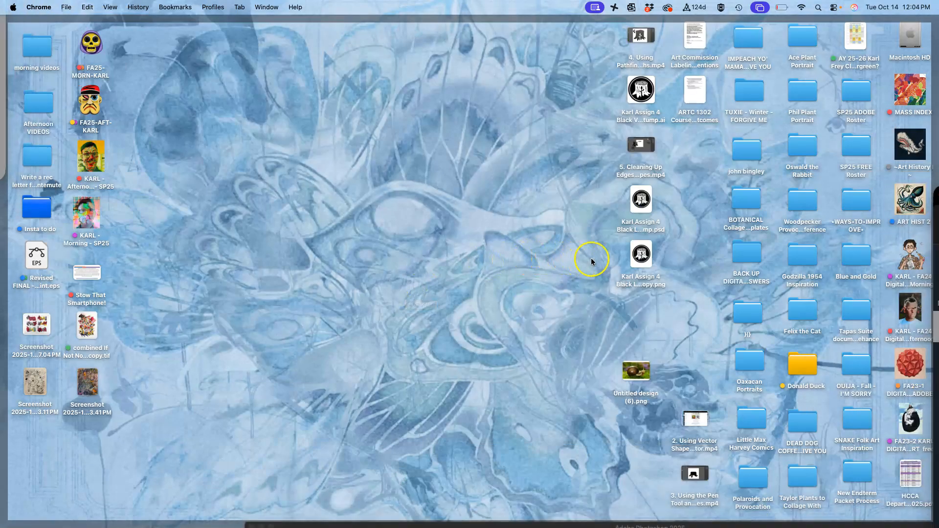
right_click(642, 253)
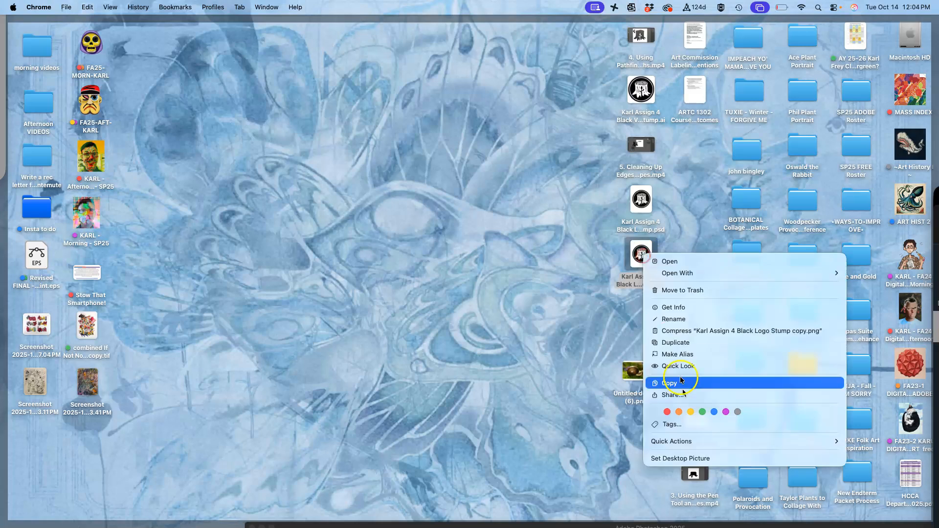
left_click(679, 412)
right_click(645, 214)
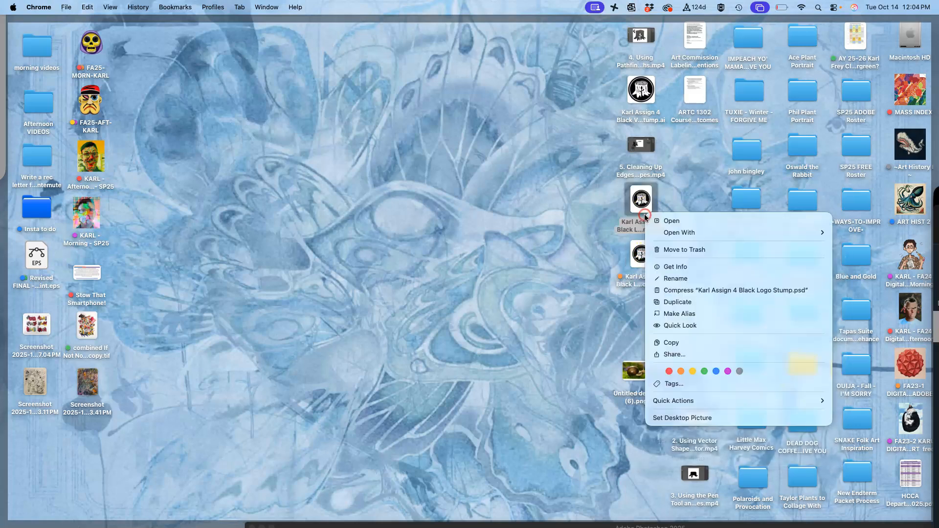
left_click(704, 371)
Insert the Black Logo Stump PNG below the Requirement #2 line and shrink it to about half the editor width.
left_click(644, 278)
left_click_drag(644, 278, 453, 396)
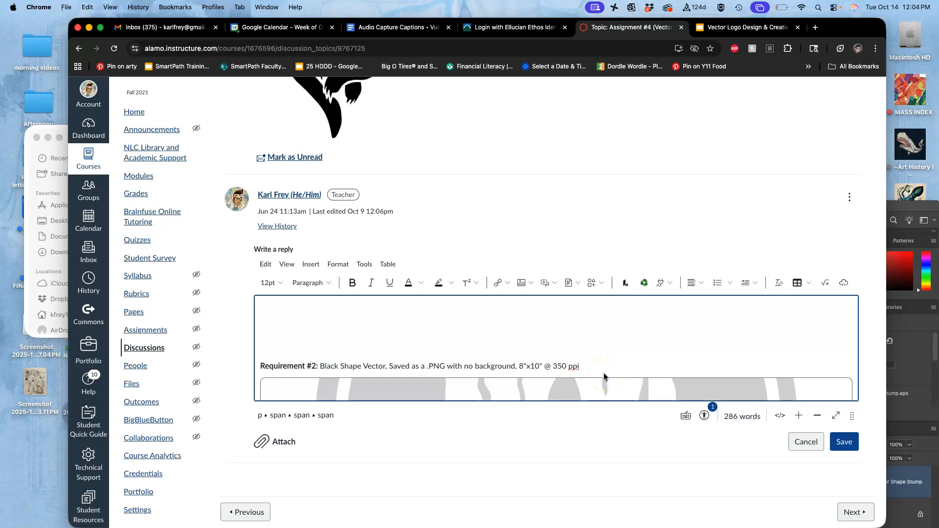
scroll(605, 376, "down", 1)
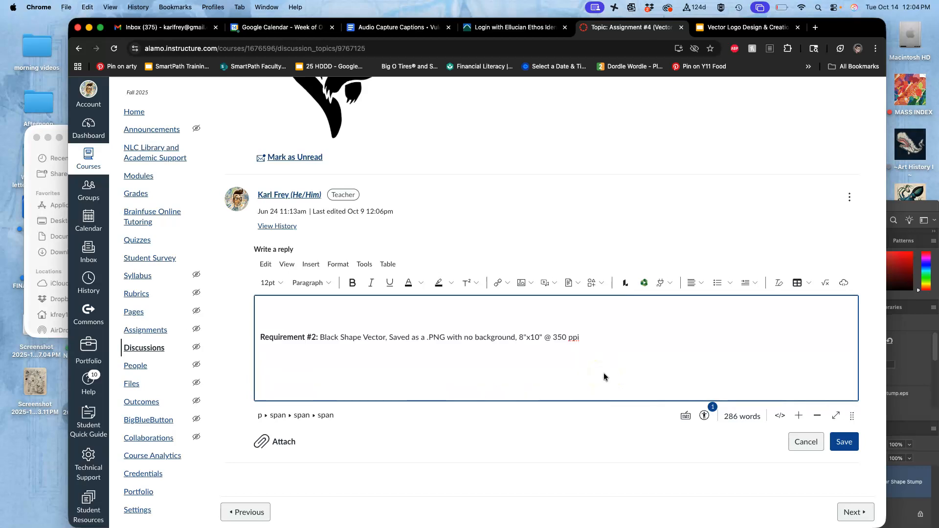
left_click(604, 375)
left_click_drag(853, 349, 547, 385)
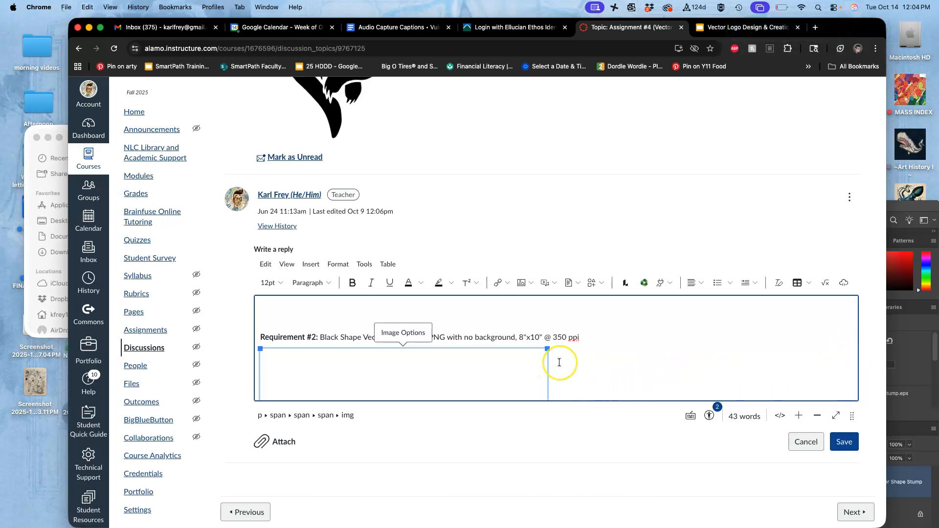
Save the edited instructor example post in the discussion.
scroll(560, 362, "down", 3)
left_click(843, 445)
left_click(648, 337)
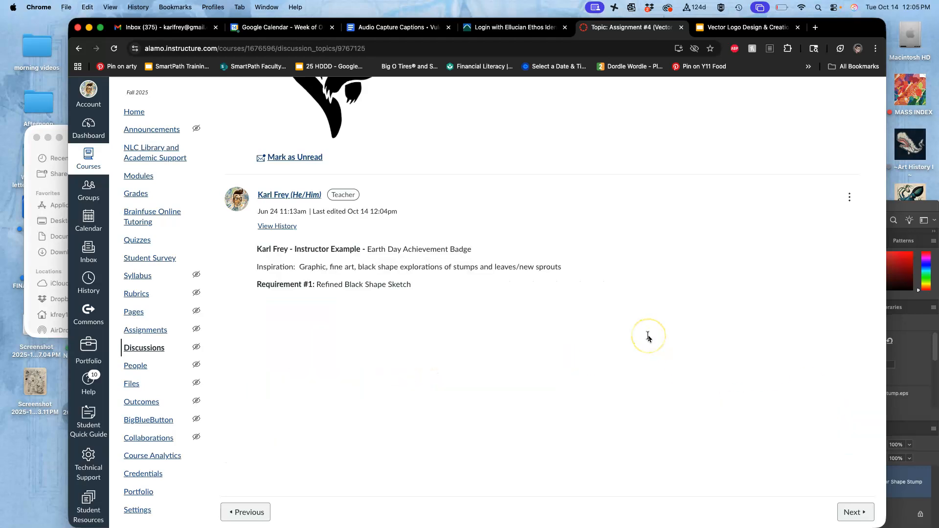
Review the saved post, comparing the Requirement #1 sketch with the Requirement #2 badge image.
scroll(647, 336, "down", 12)
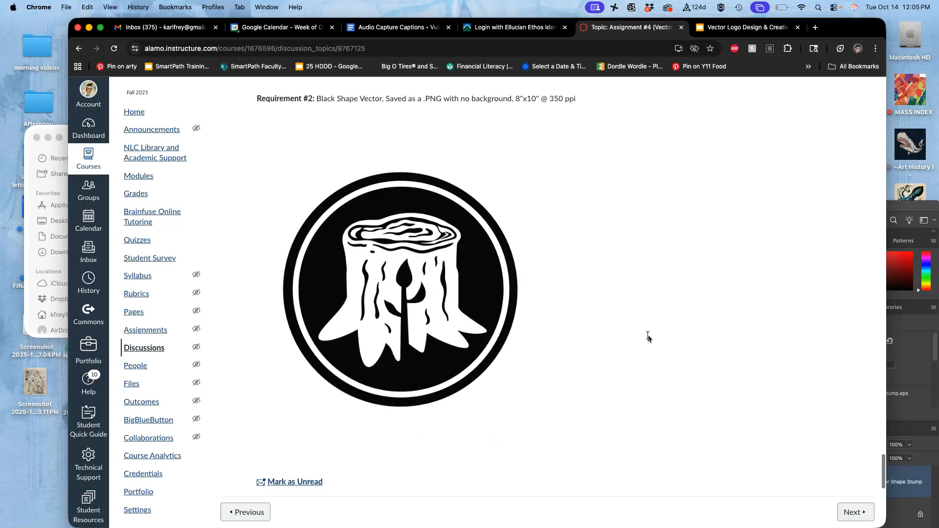
scroll(648, 336, "up", 5)
left_click(587, 313)
scroll(528, 345, "down", 2)
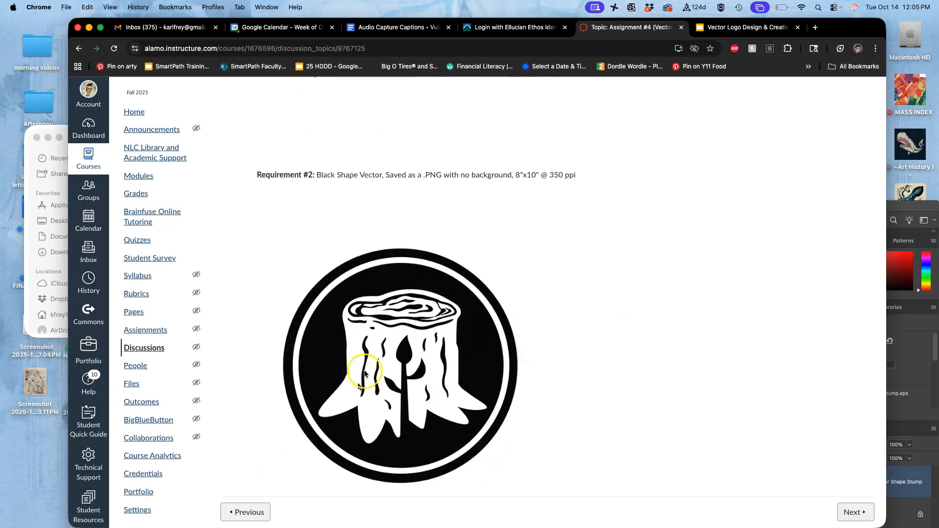
scroll(516, 333, "up", 6)
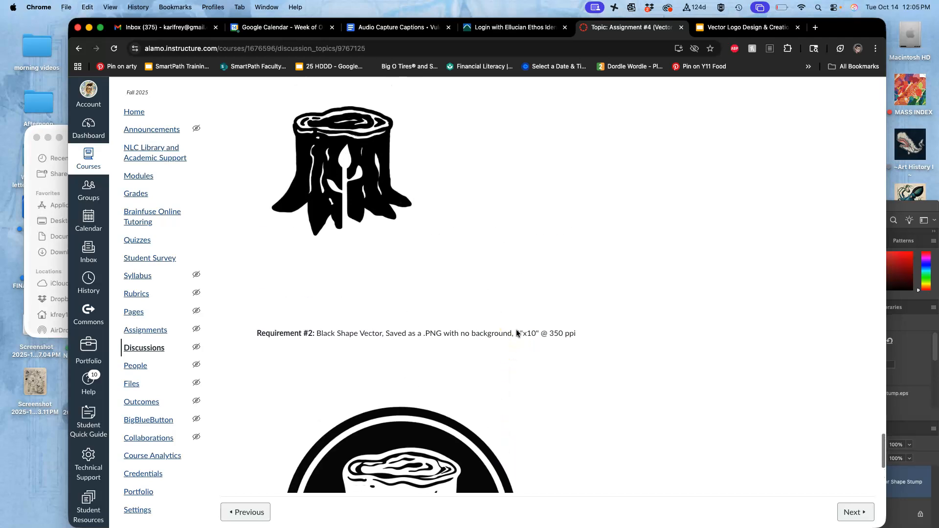
scroll(517, 333, "down", 6)
scroll(516, 332, "down", 1)
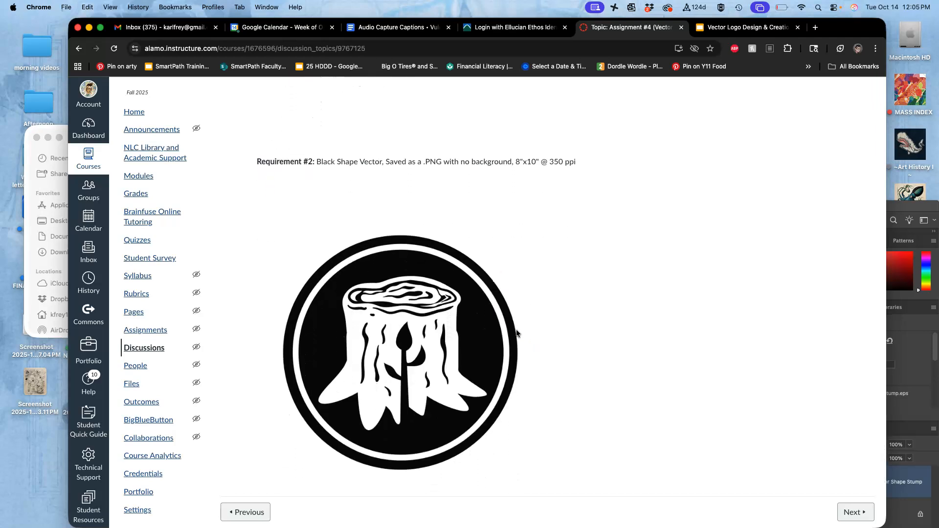